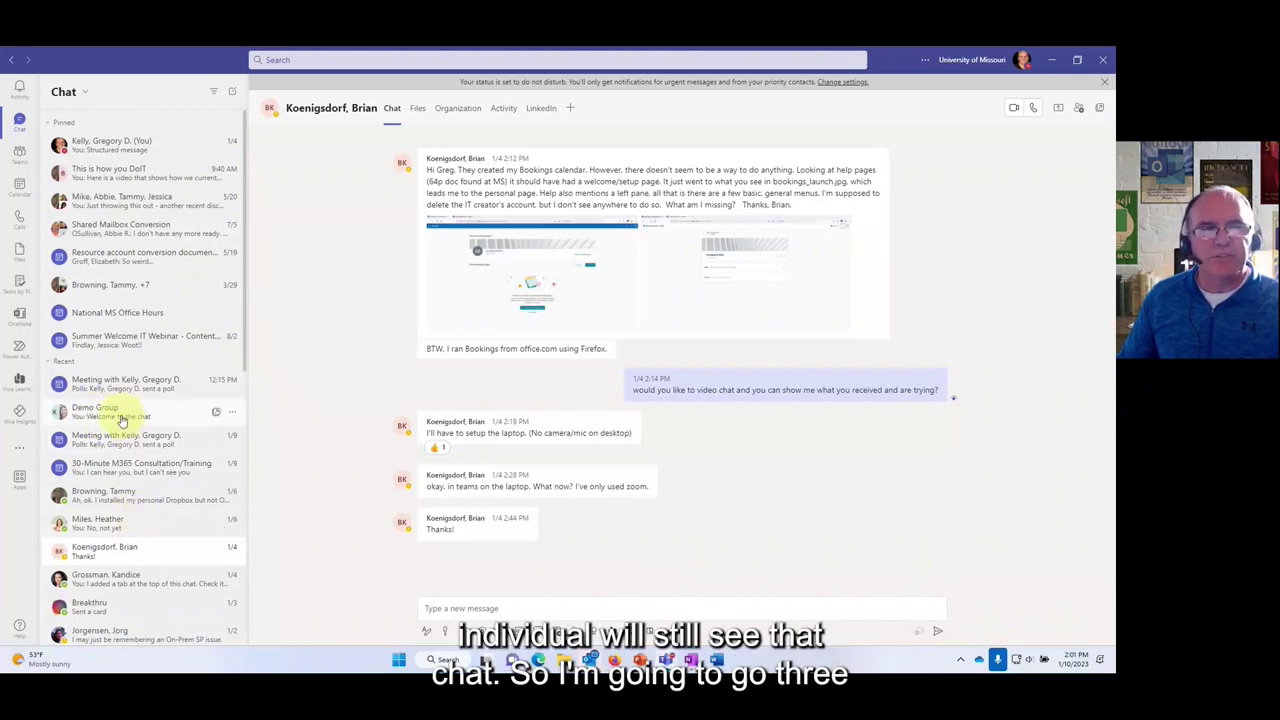
Delete the Demo Group chat from its options menu and confirm the deletion
click(232, 414)
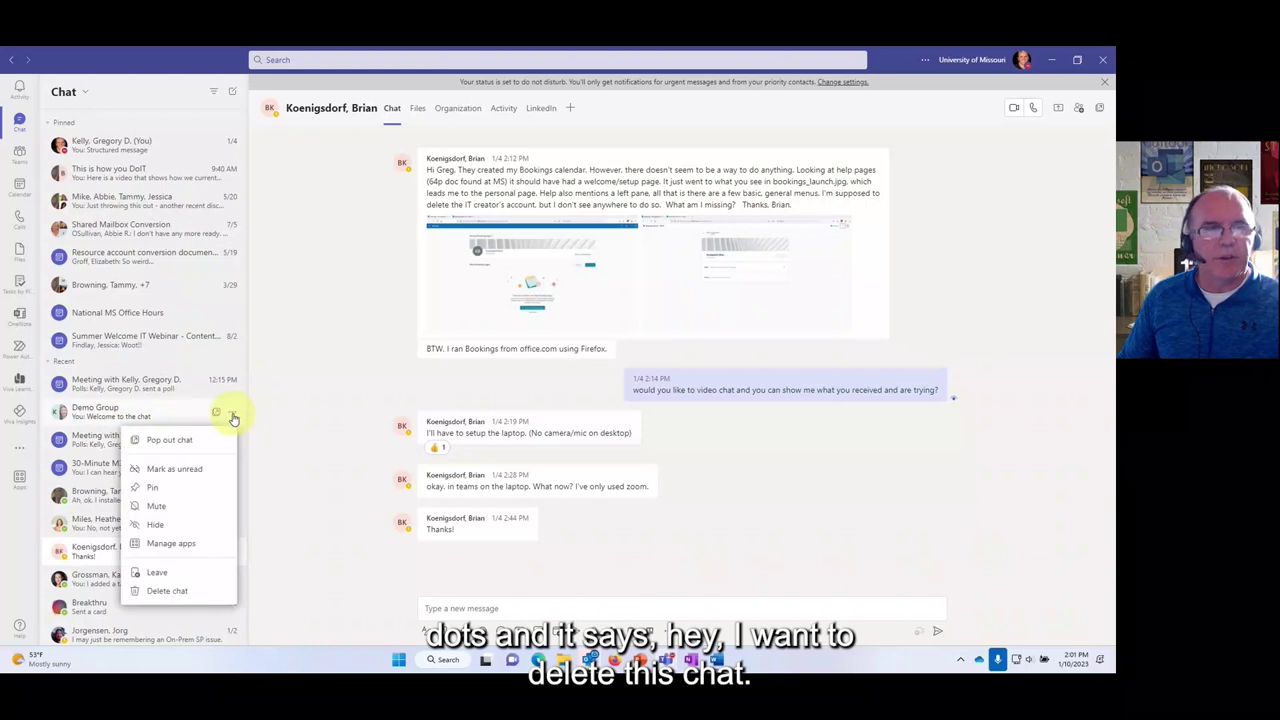
click(169, 599)
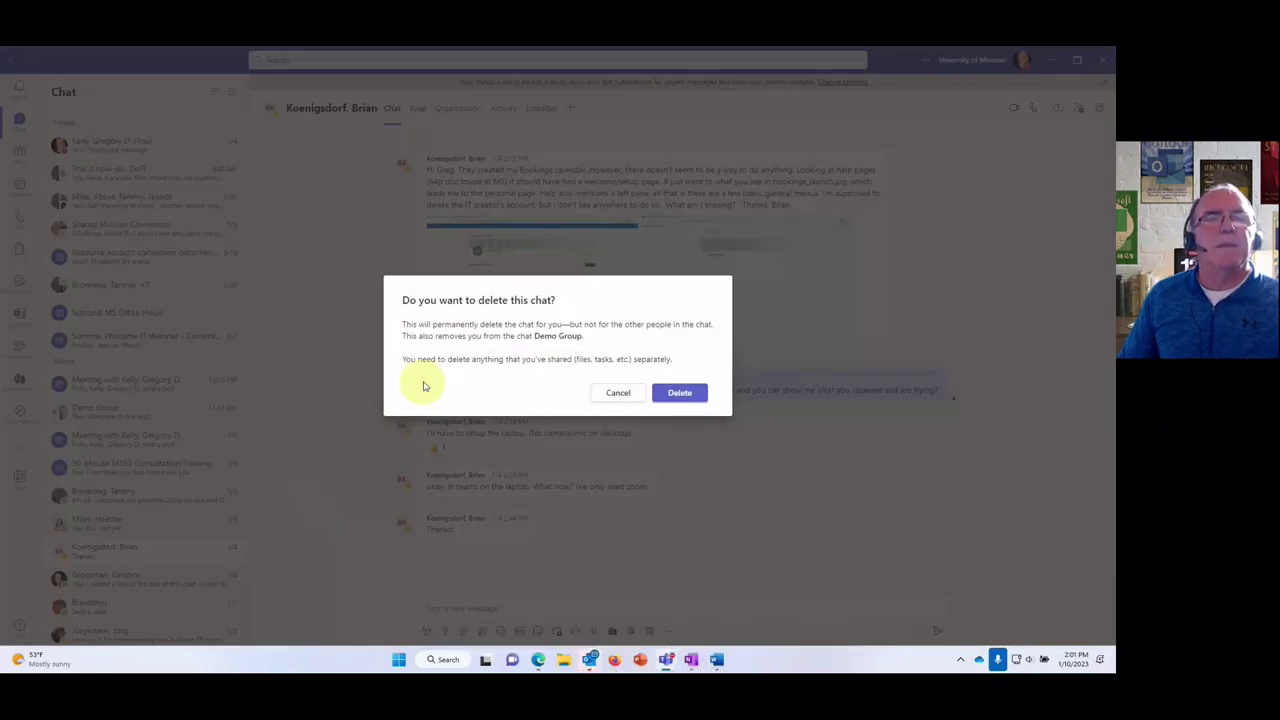
click(690, 395)
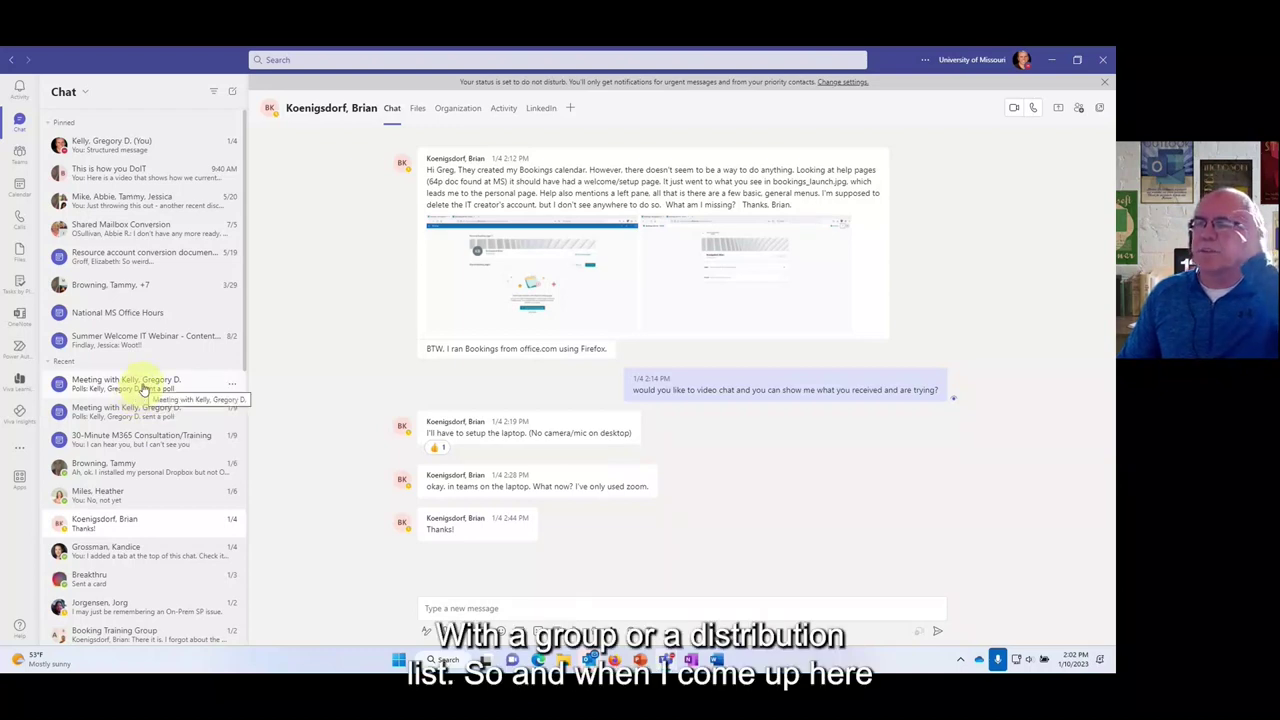
Start a new chat, search recipients for 'mu doit', then erase the search text
click(233, 94)
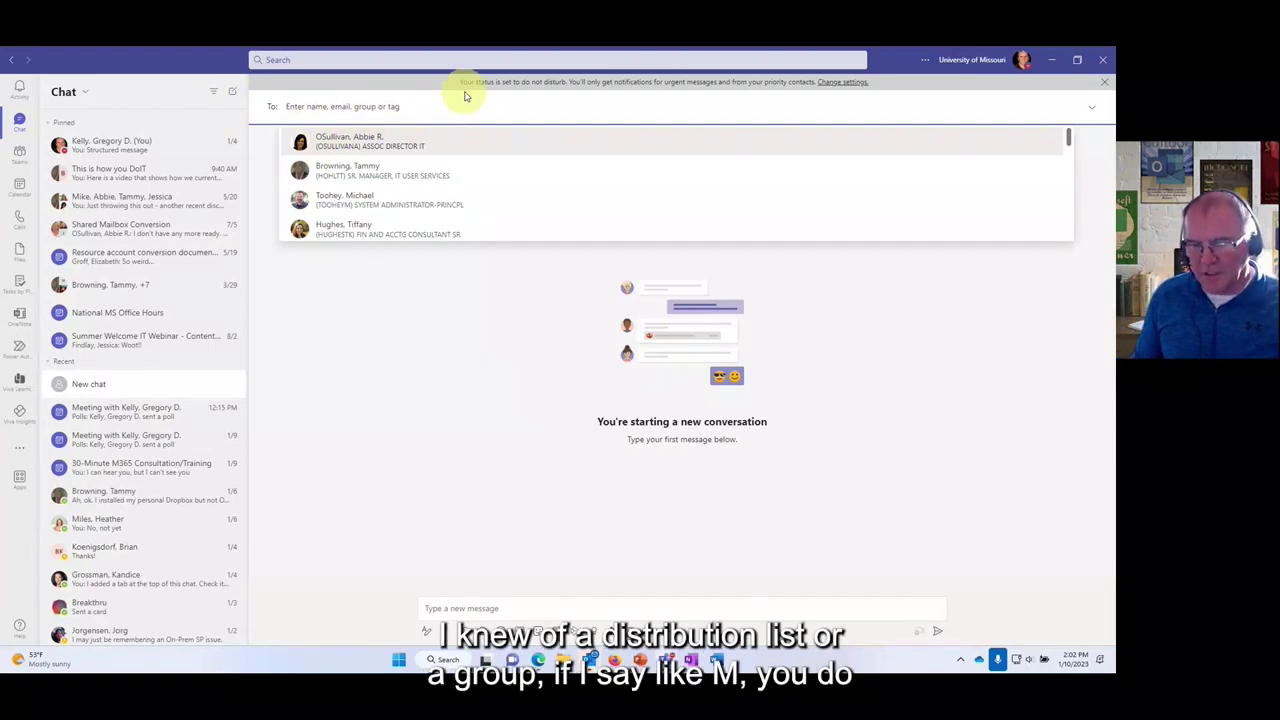
text(m)
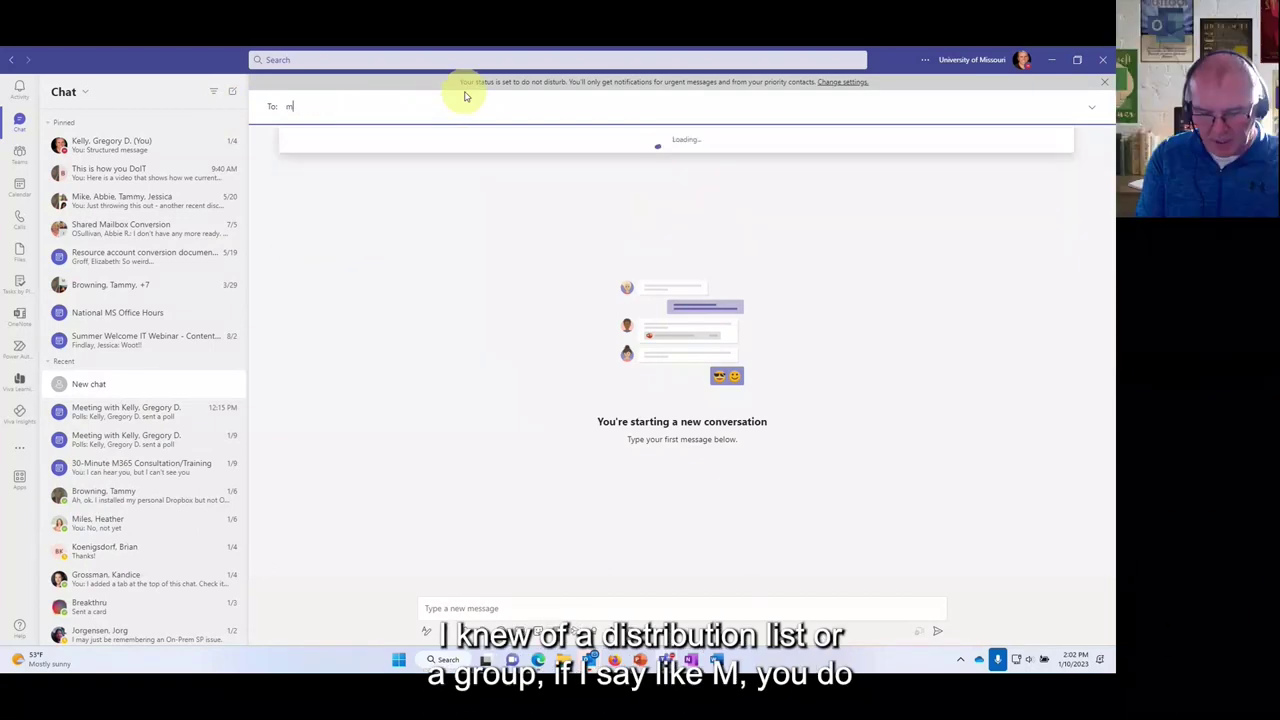
text(u d)
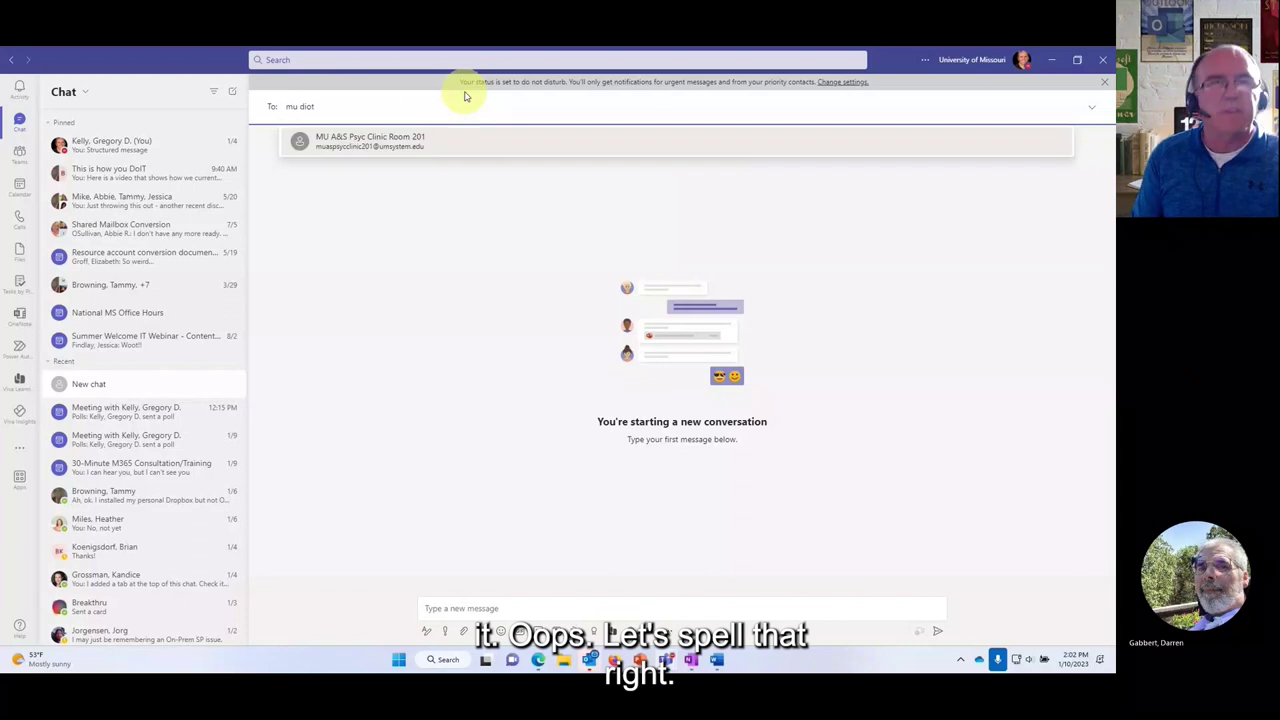
text(oit)
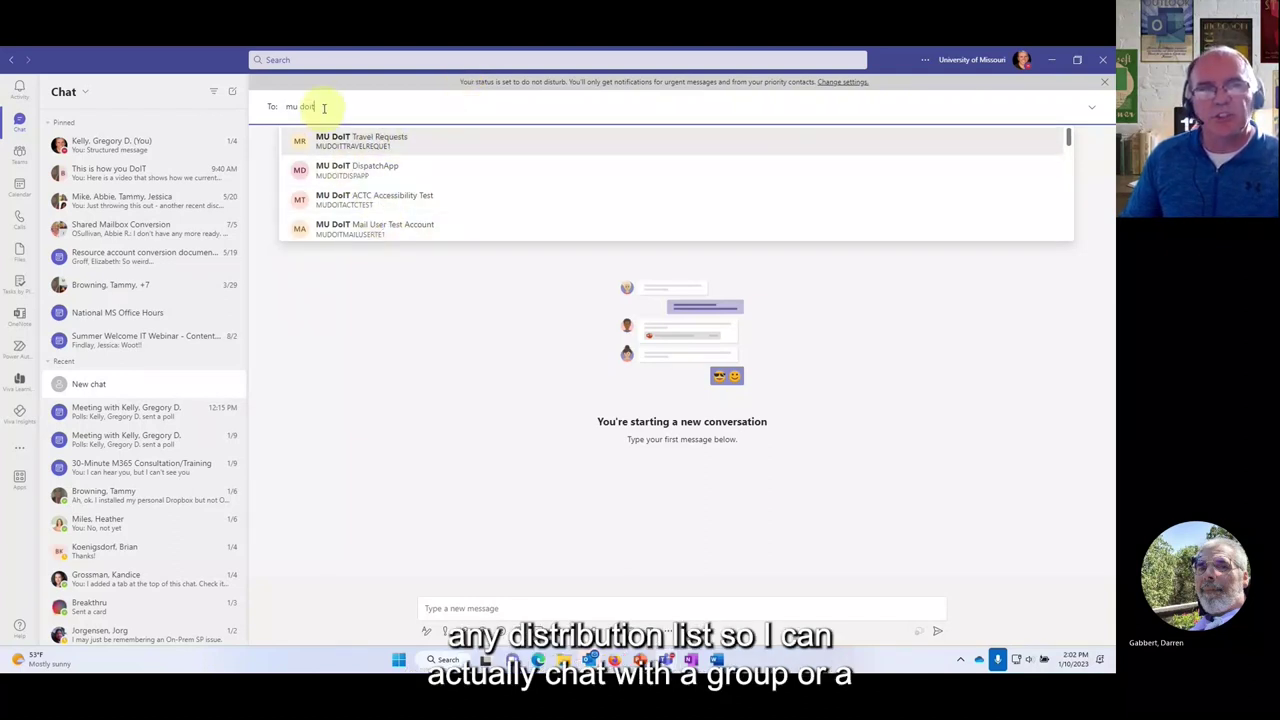
drag(326, 104, 282, 106)
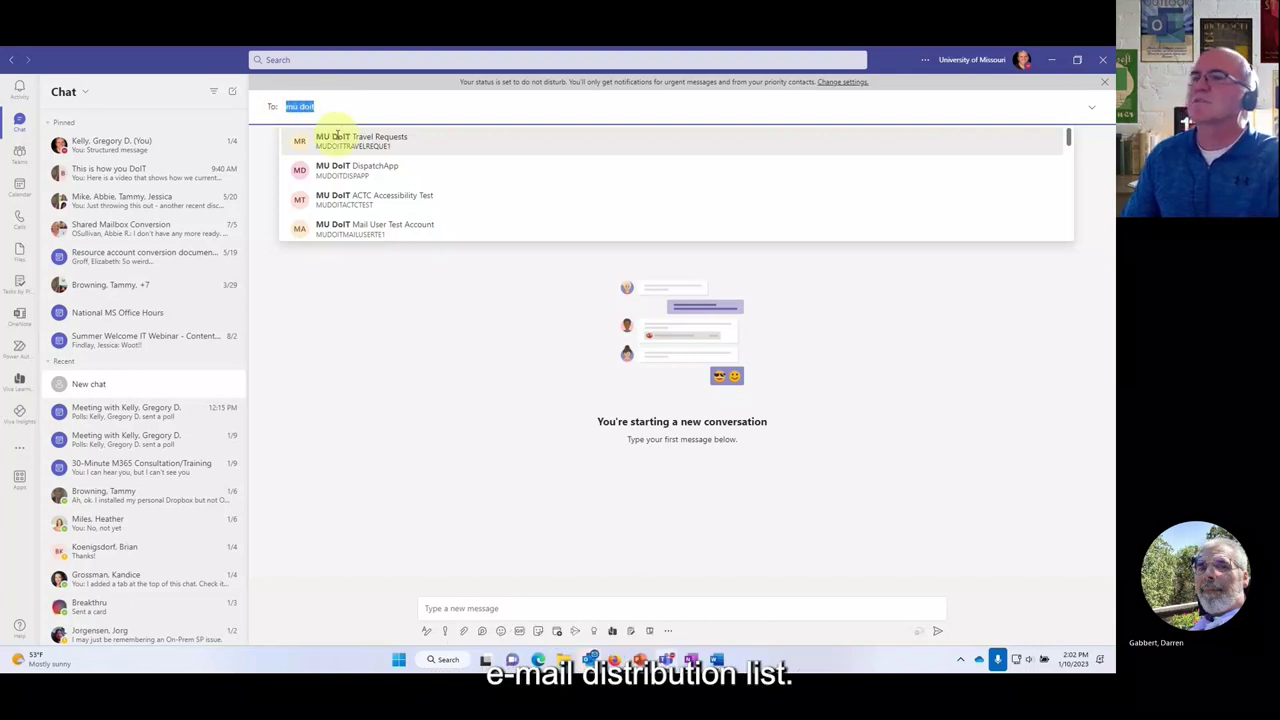
key(BackSpace)
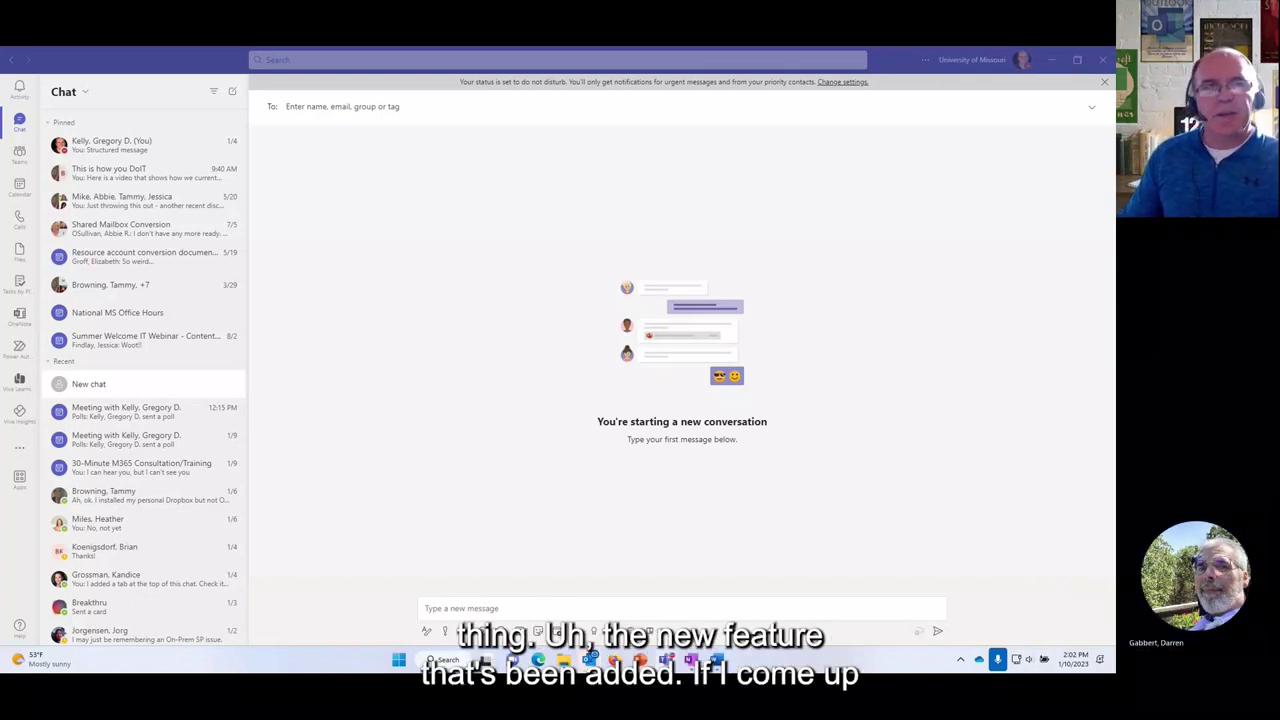
Start another new chat and show suggested recipients, typing then clearing 'T'
click(234, 95)
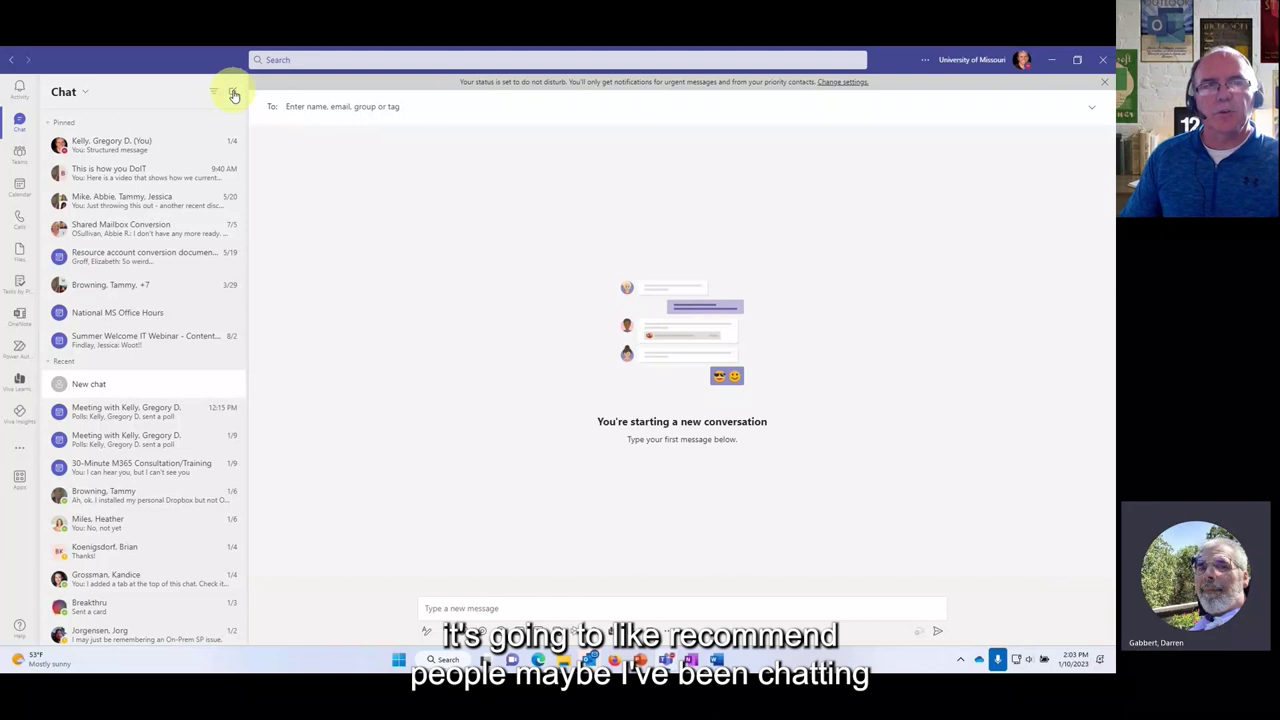
click(332, 106)
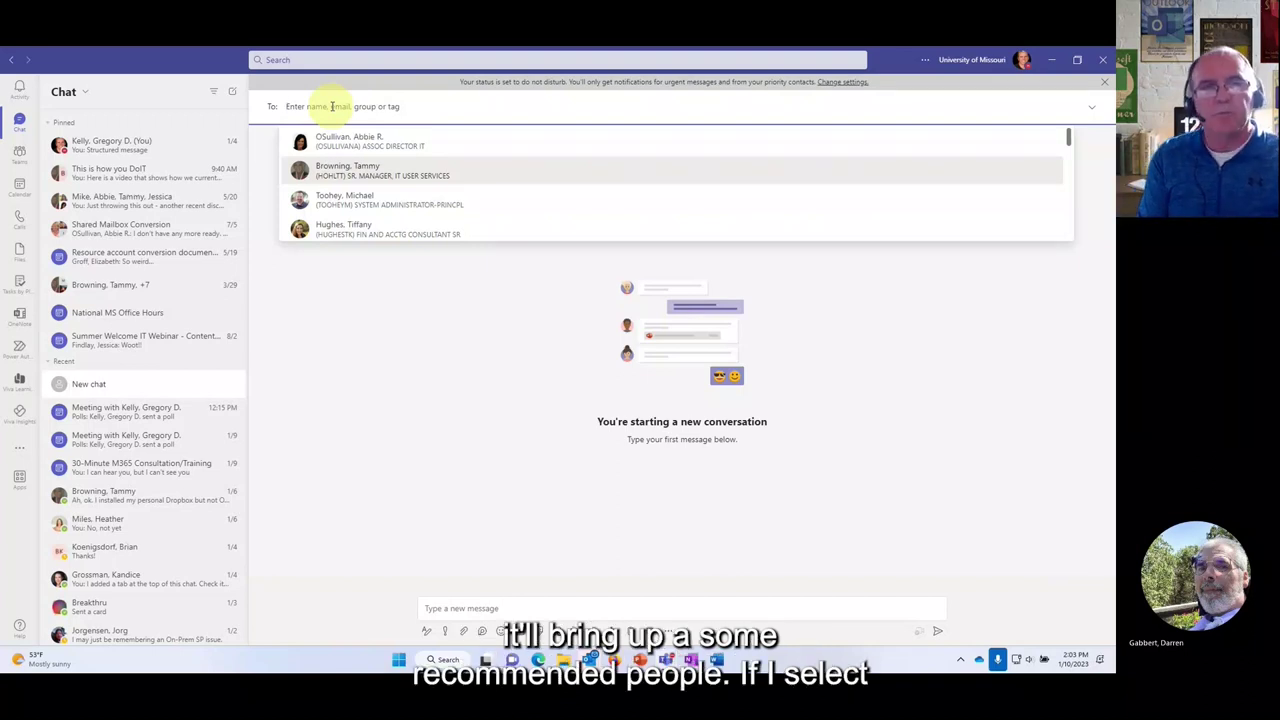
text(T)
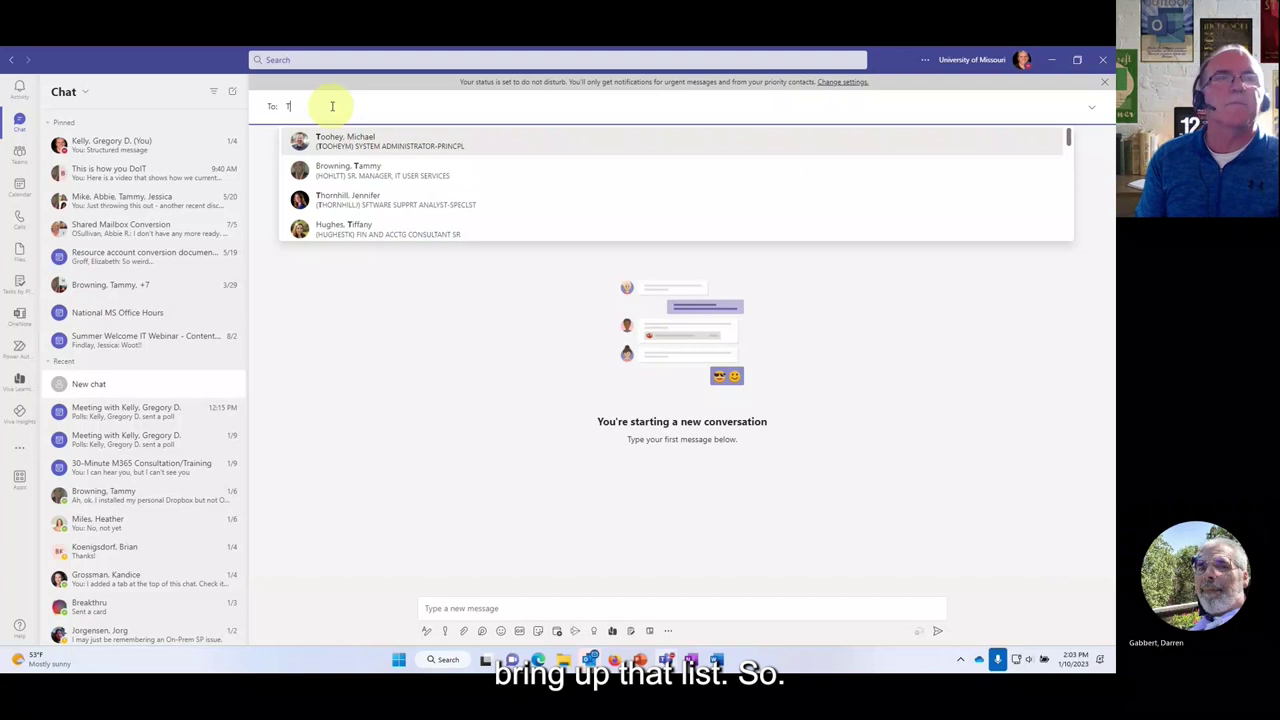
key(BackSpace)
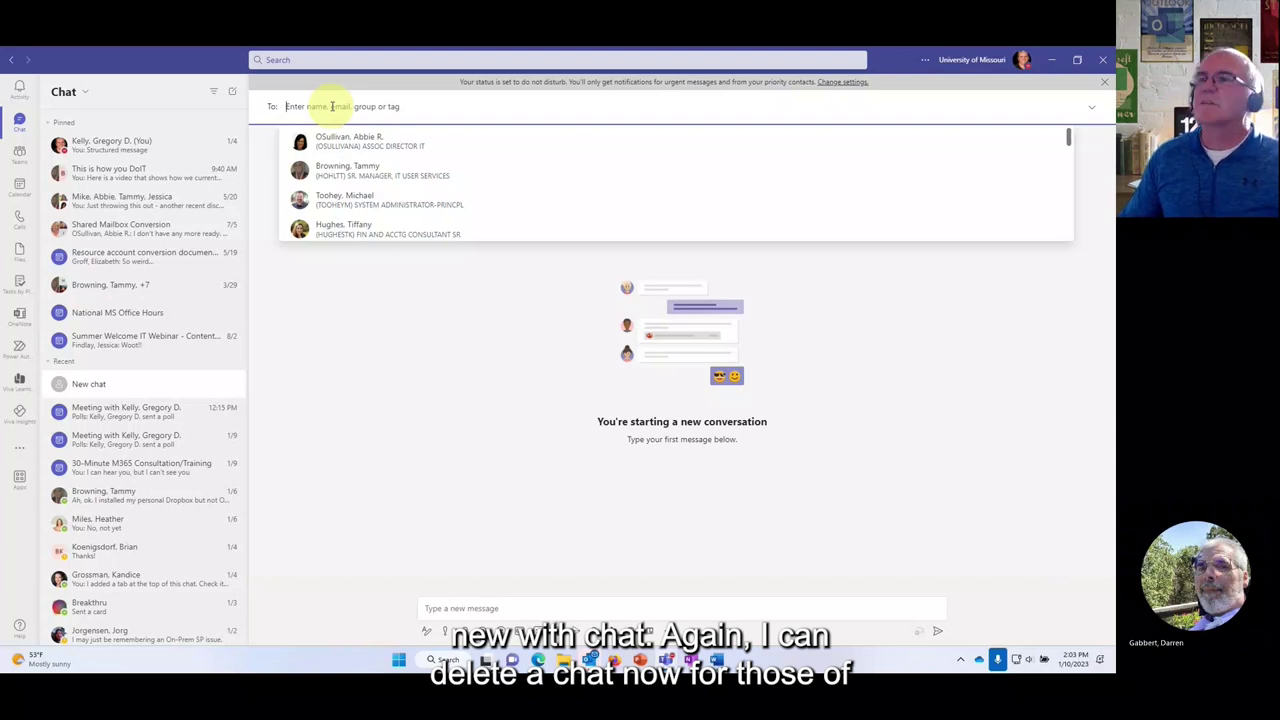
mouse_move(228, 420)
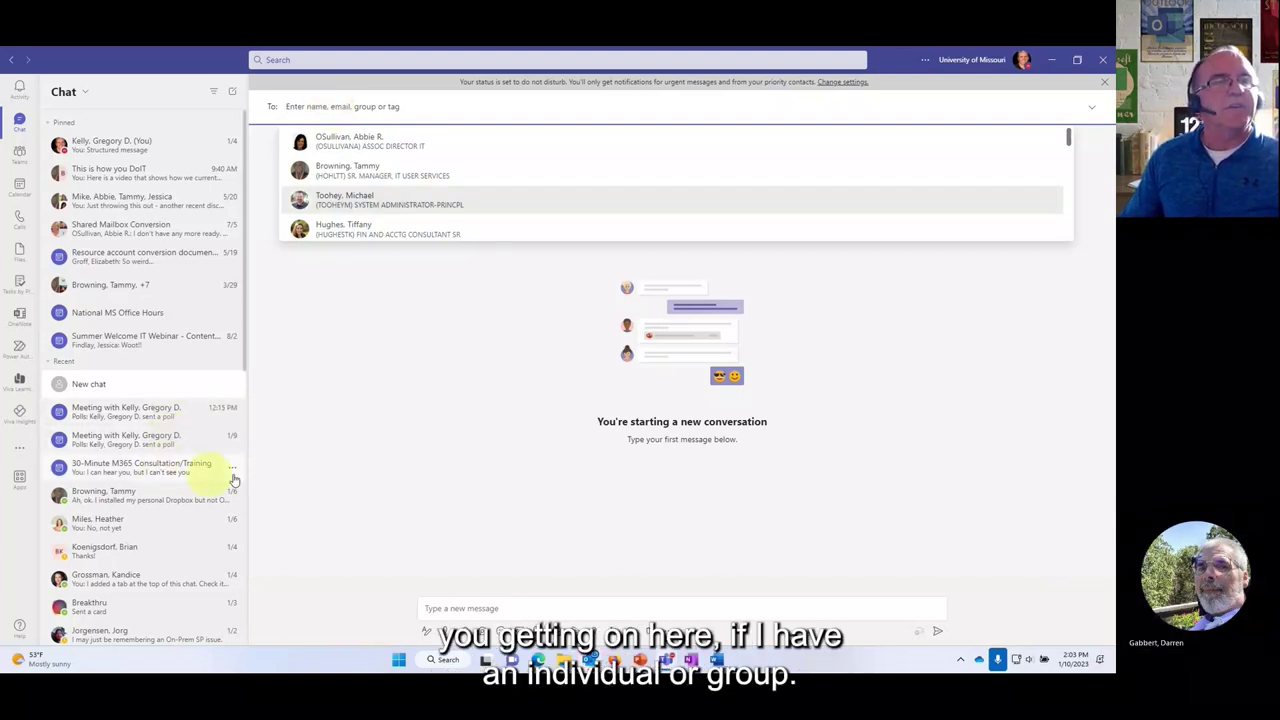
Leave the new chat draft for an existing one-on-one conversation, dismissing chat options unchanged
click(231, 474)
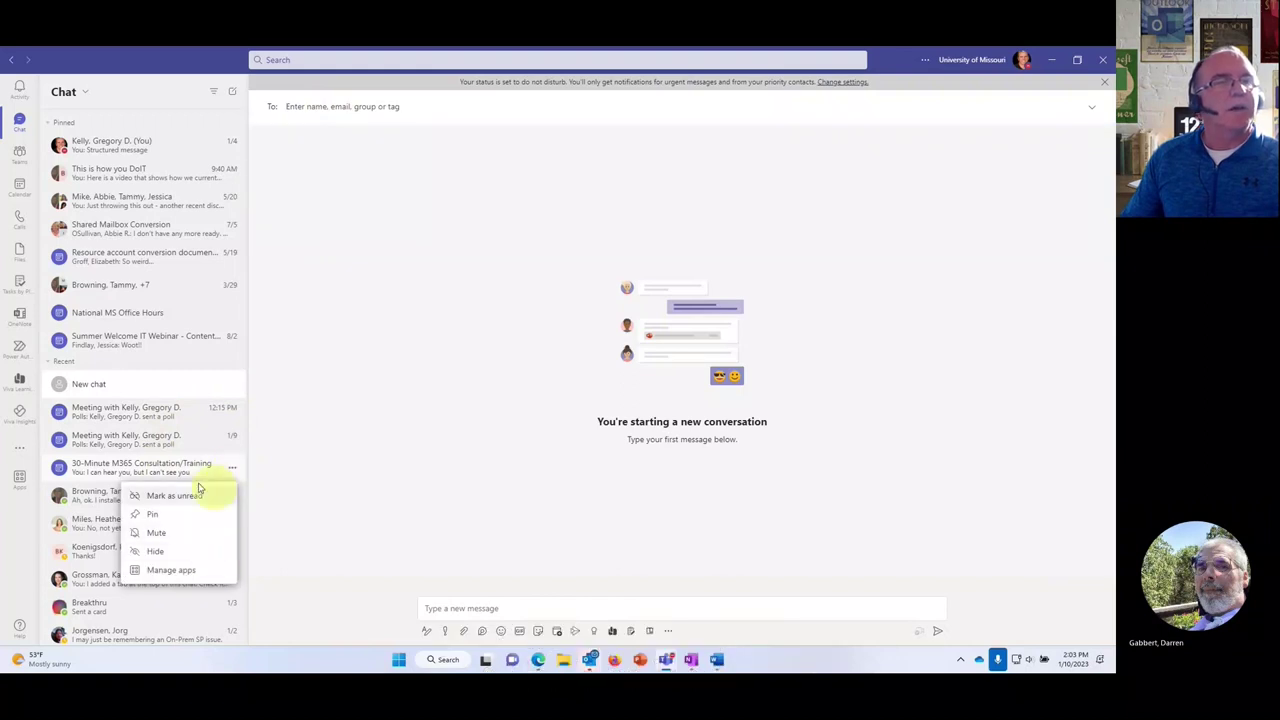
click(107, 528)
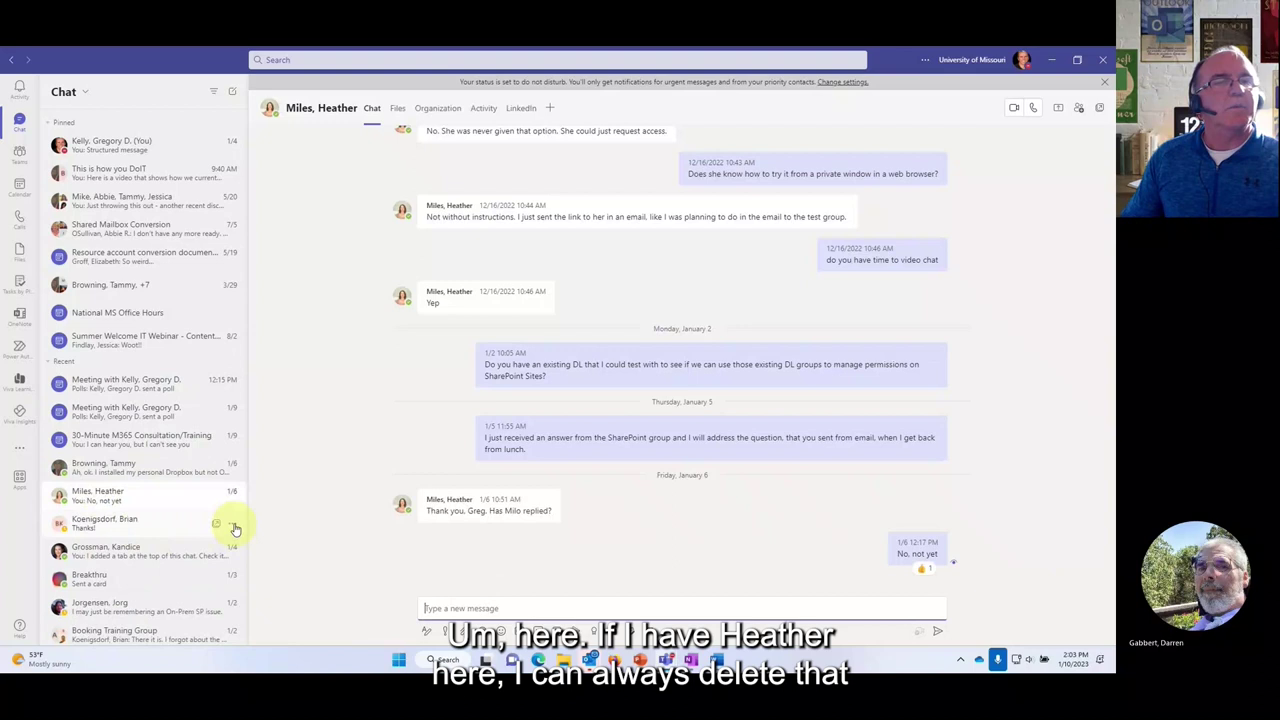
click(233, 526)
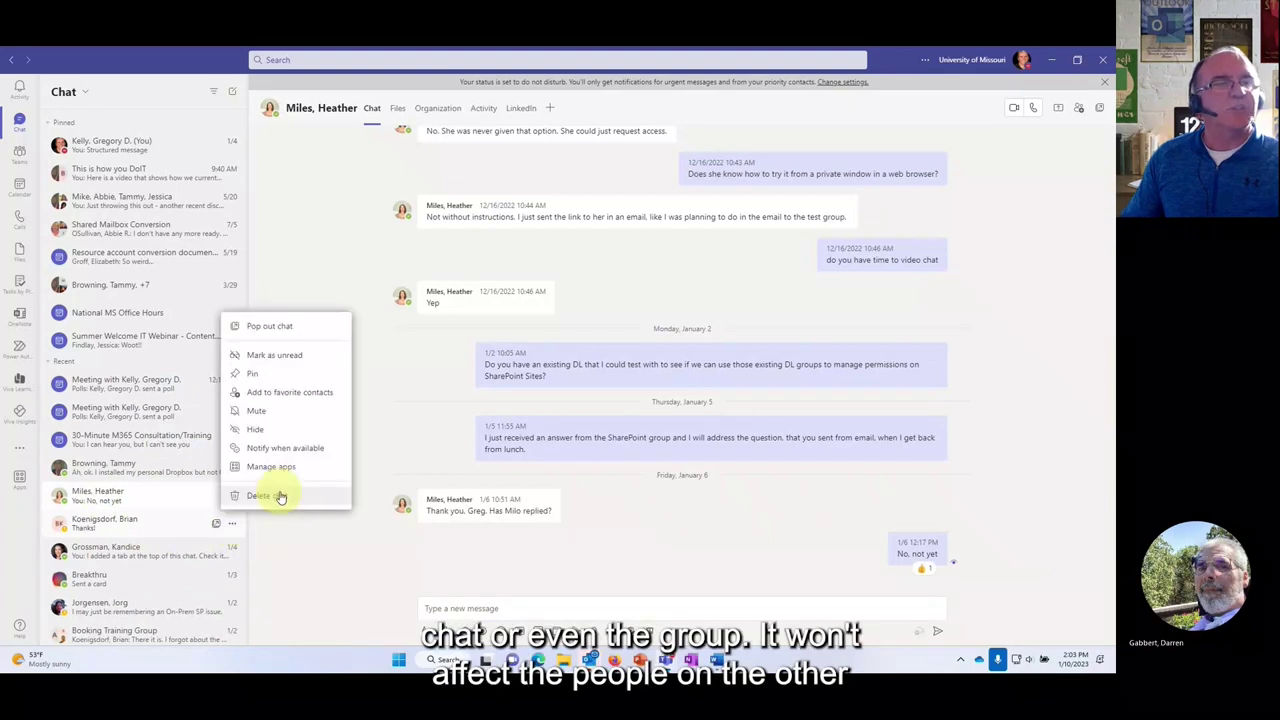
click(334, 560)
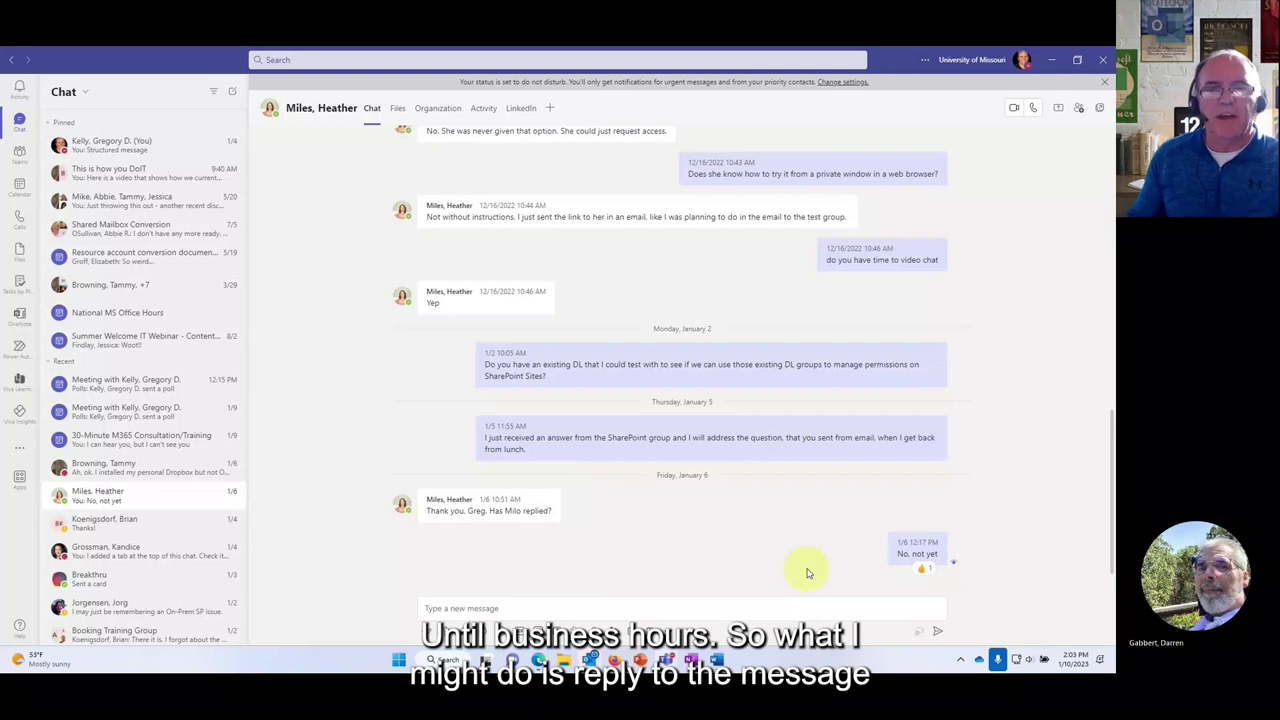
right_click(937, 637)
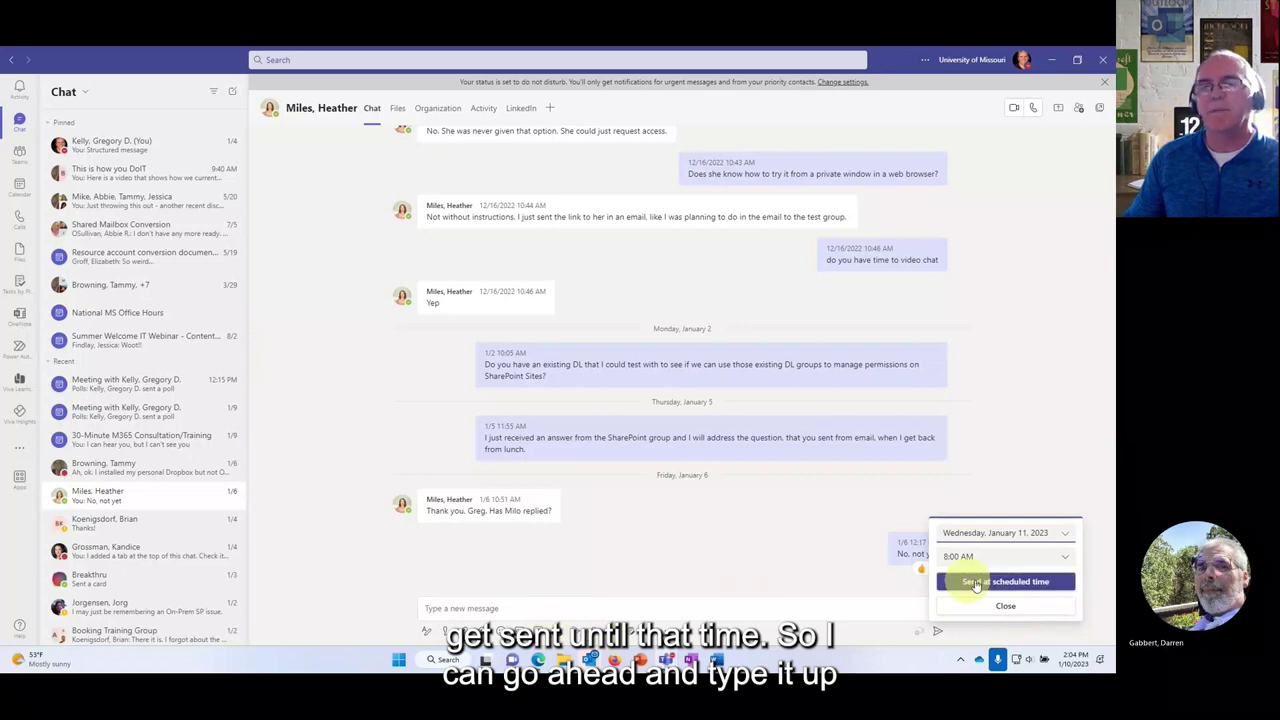
click(1005, 607)
right_click(937, 631)
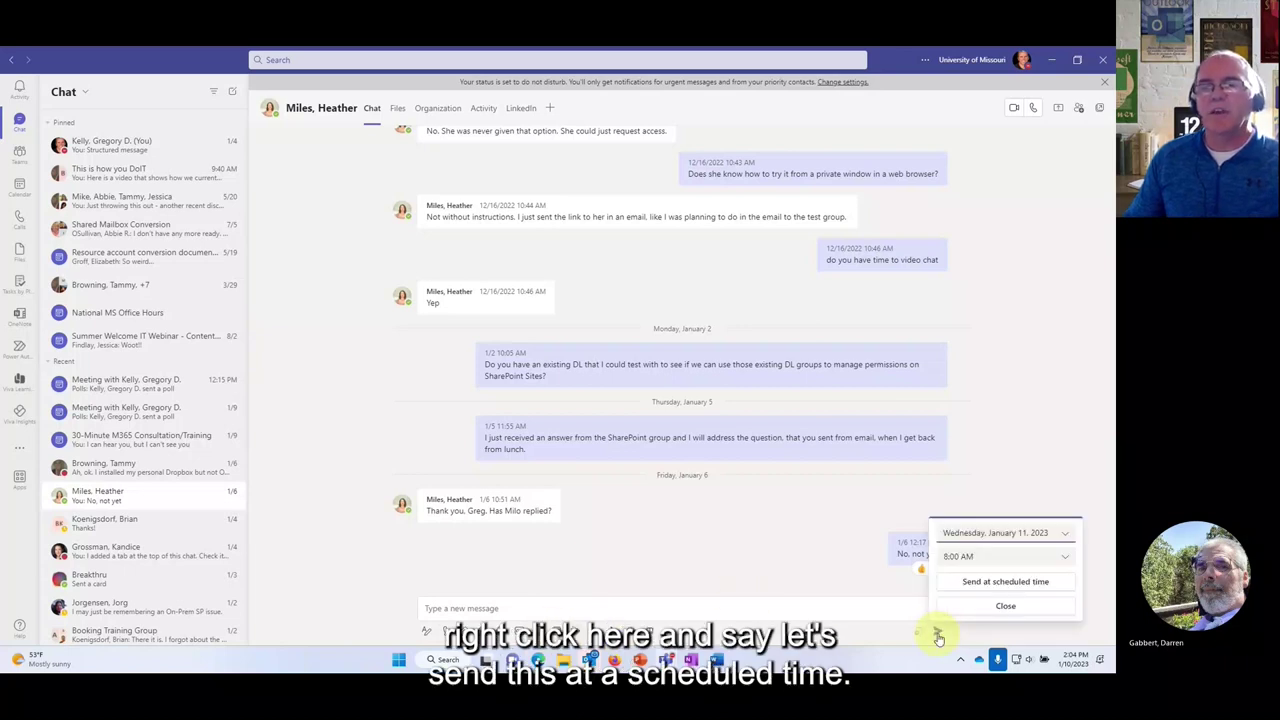
click(1049, 451)
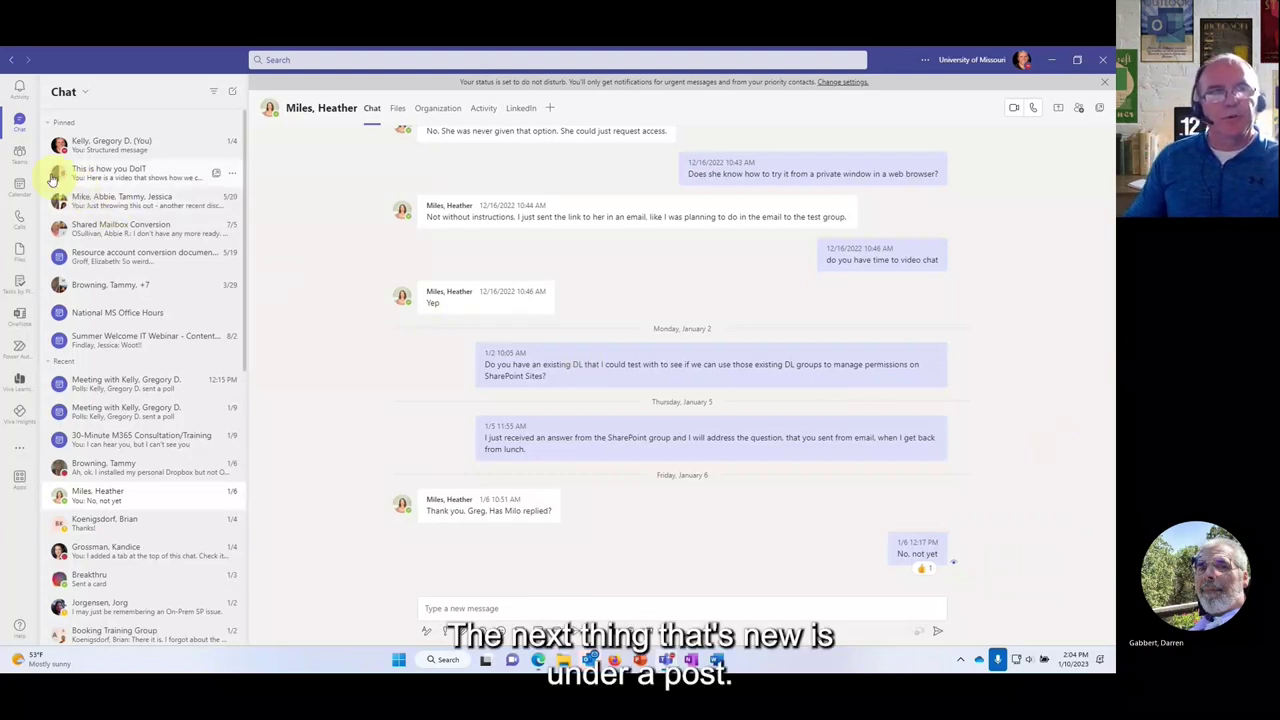
Show the M365 channel posts under the MU DoIT Distributed IT team
click(19, 154)
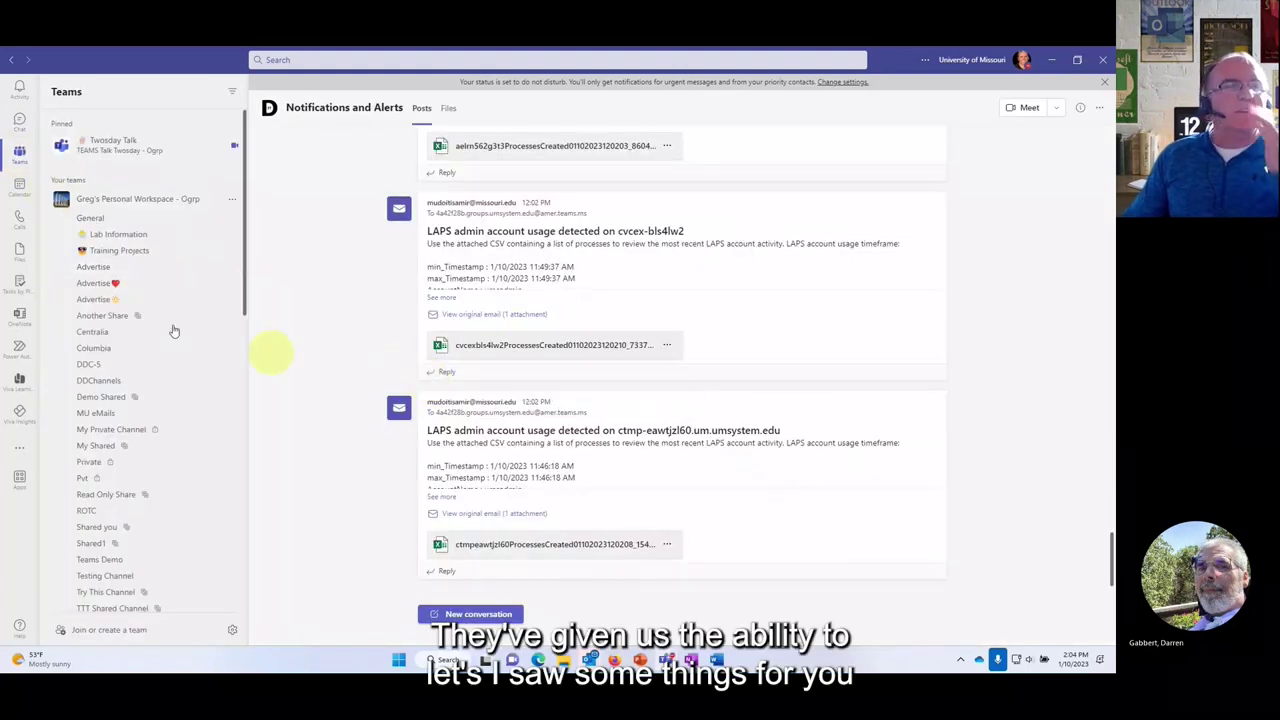
scroll(140, 330, down, 10)
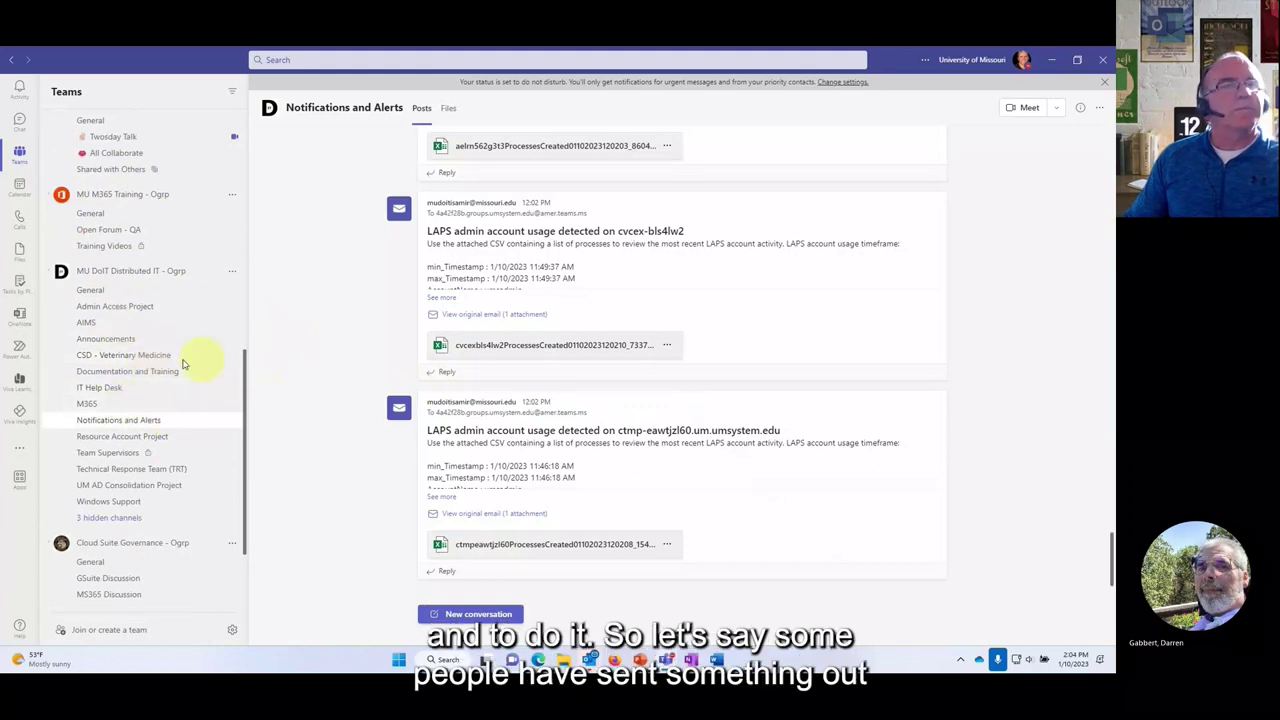
click(125, 403)
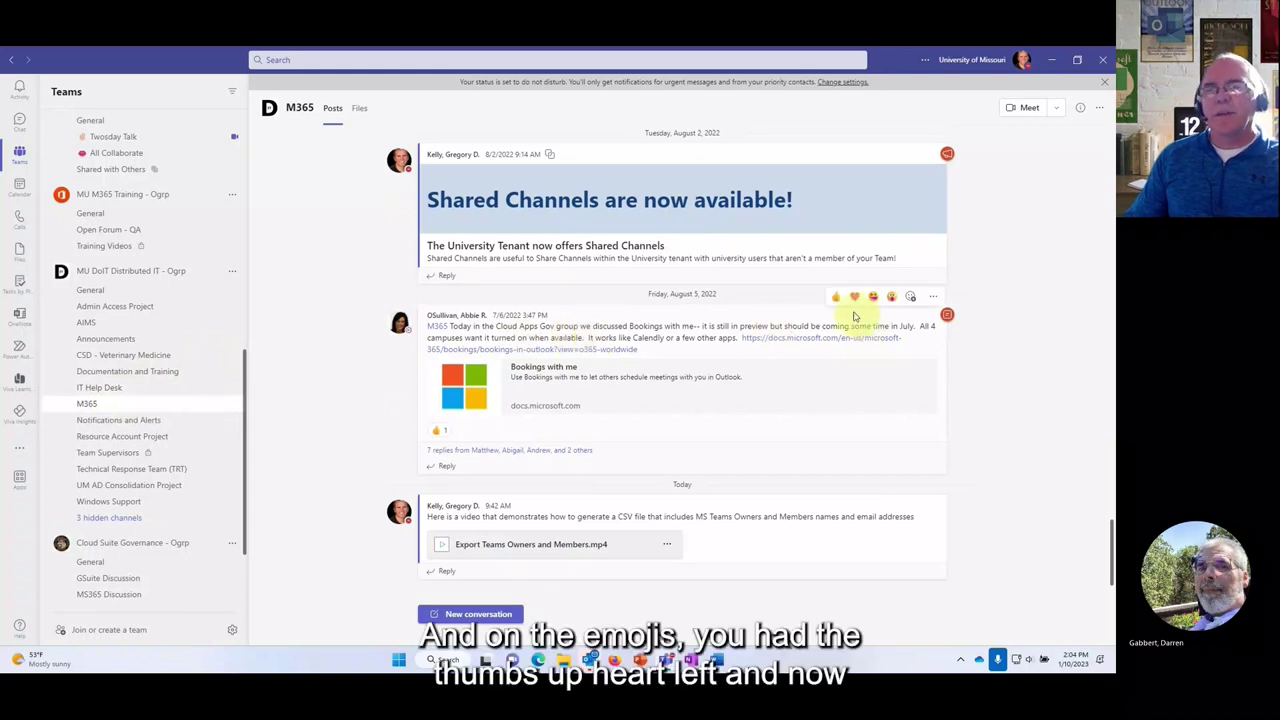
click(910, 297)
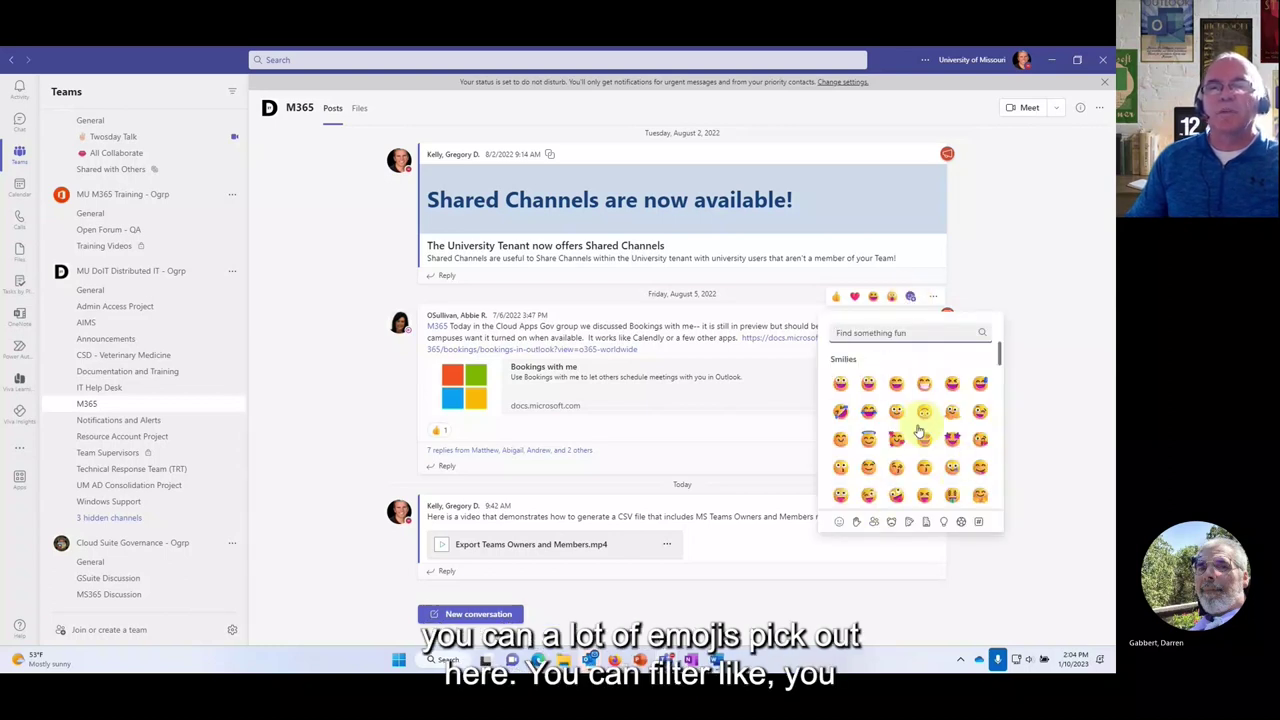
click(873, 524)
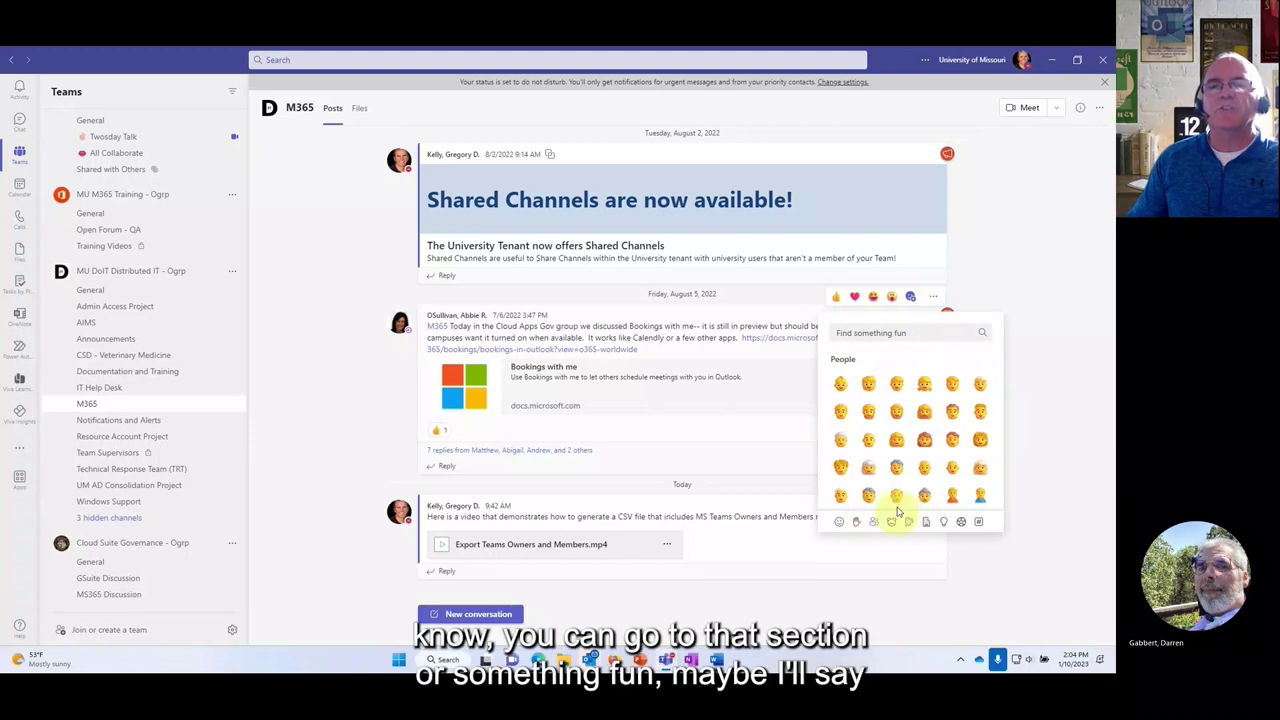
click(875, 334)
text(100)
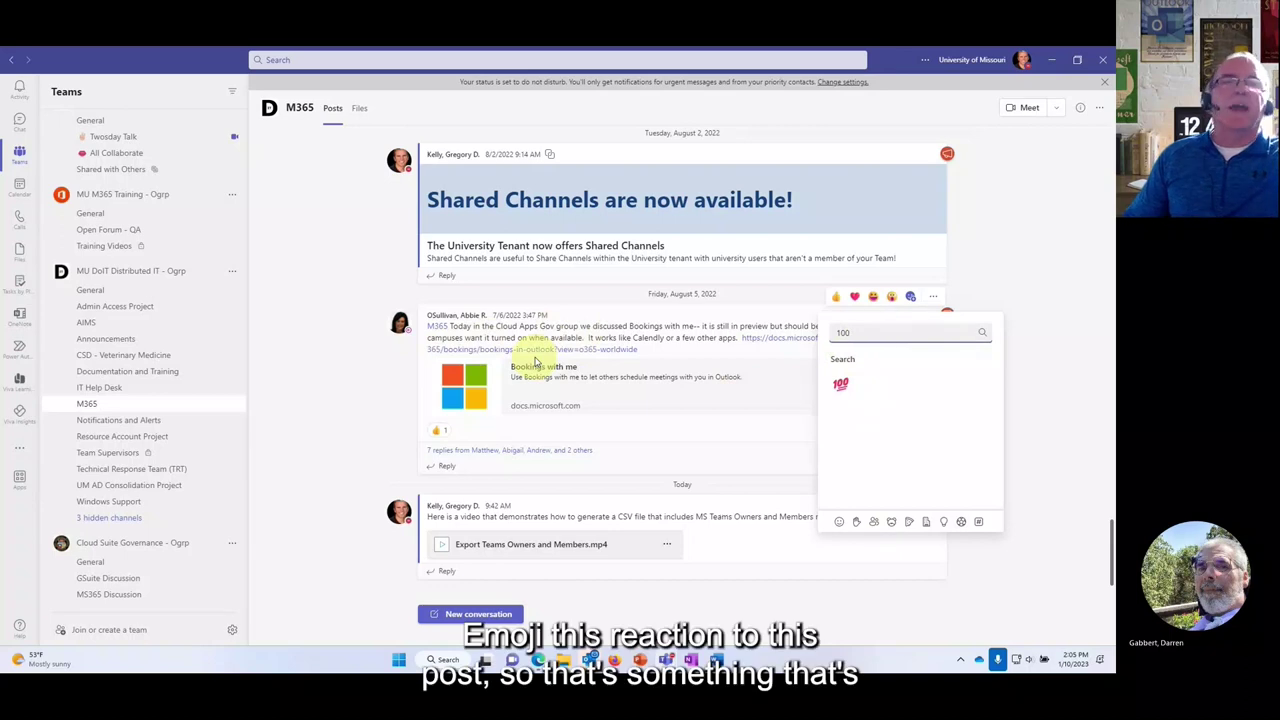
click(323, 442)
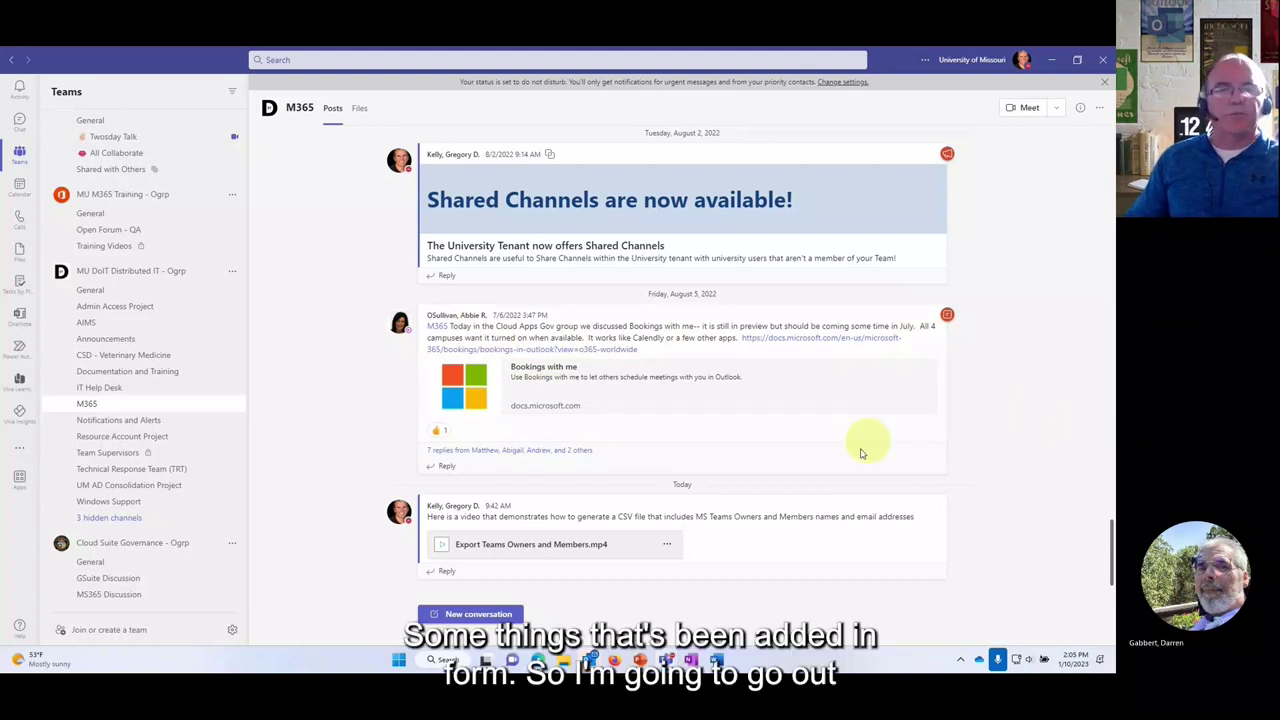
Switch to Edge, go to Microsoft Forms and open the Forms Demo form
click(538, 660)
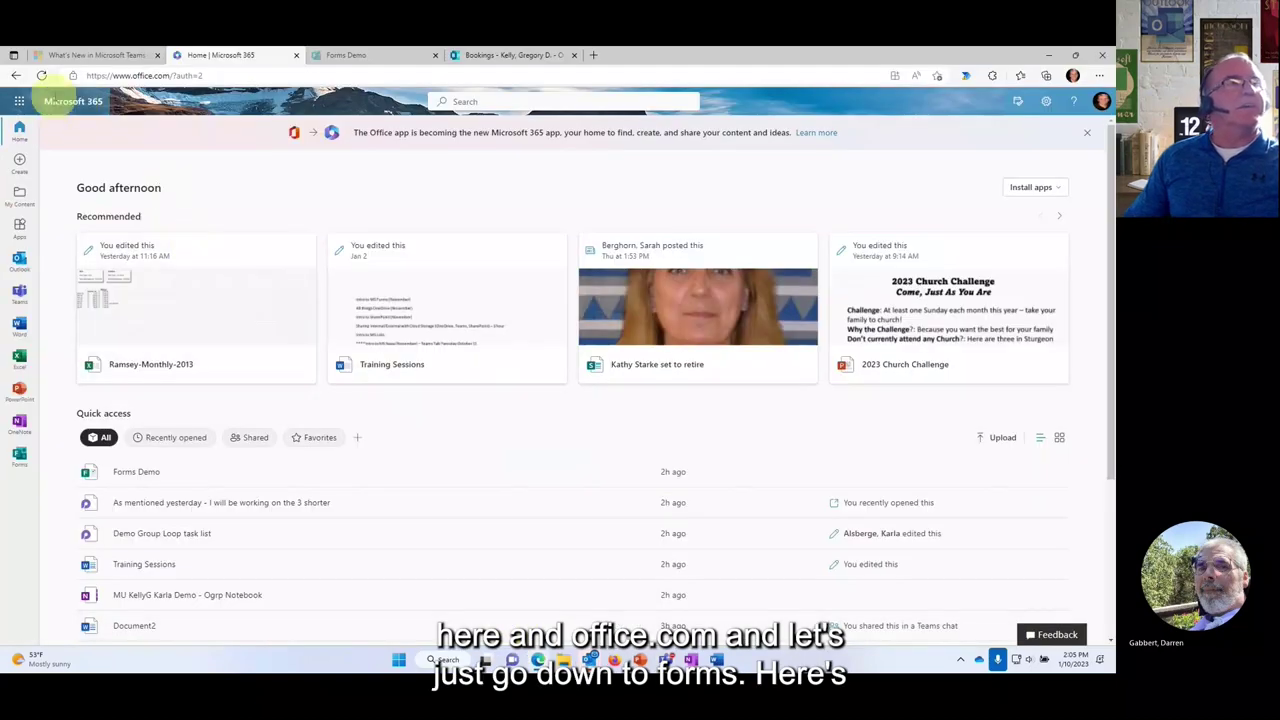
click(20, 457)
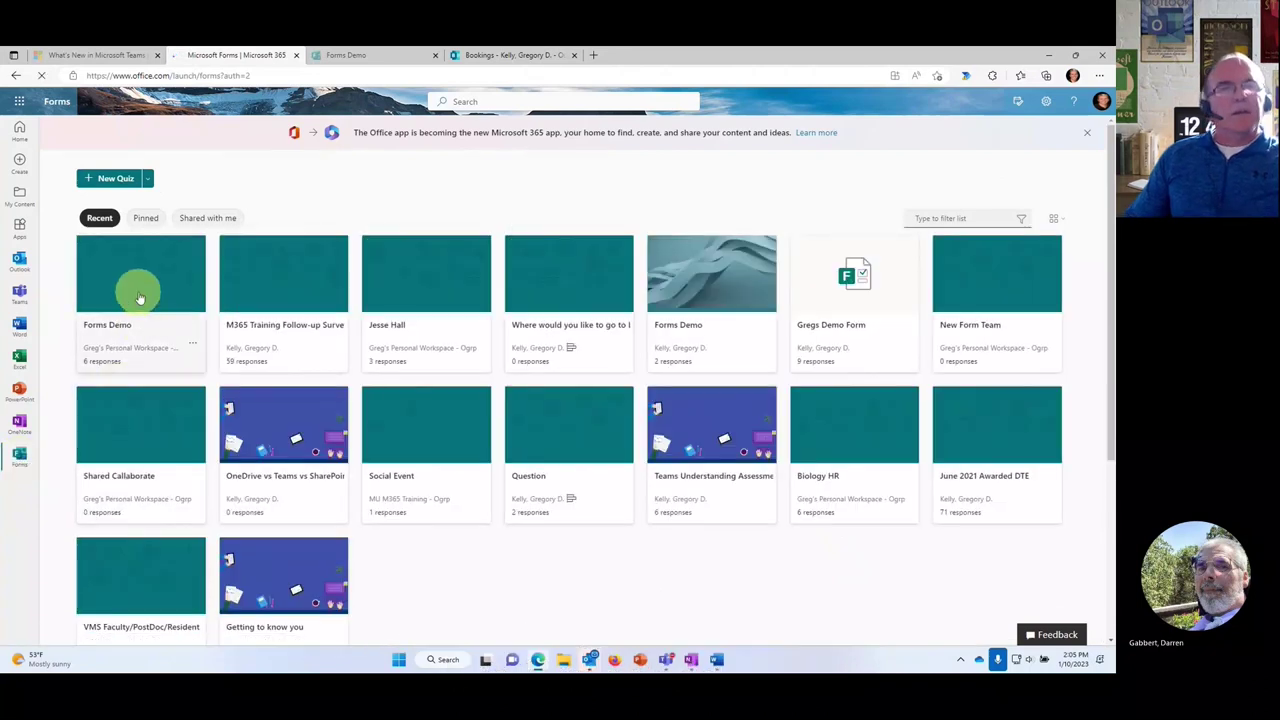
click(140, 297)
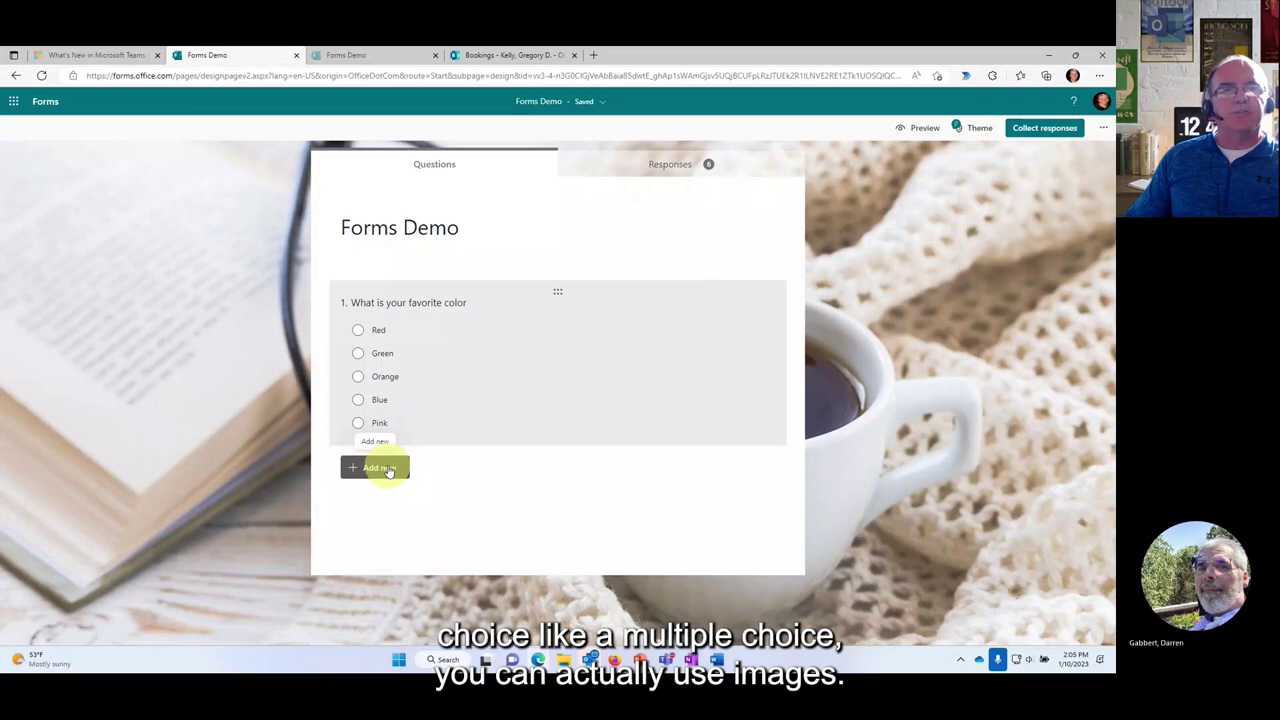
Add choice question 2 titled 'What is this image' and bring up its media options
click(388, 468)
click(400, 467)
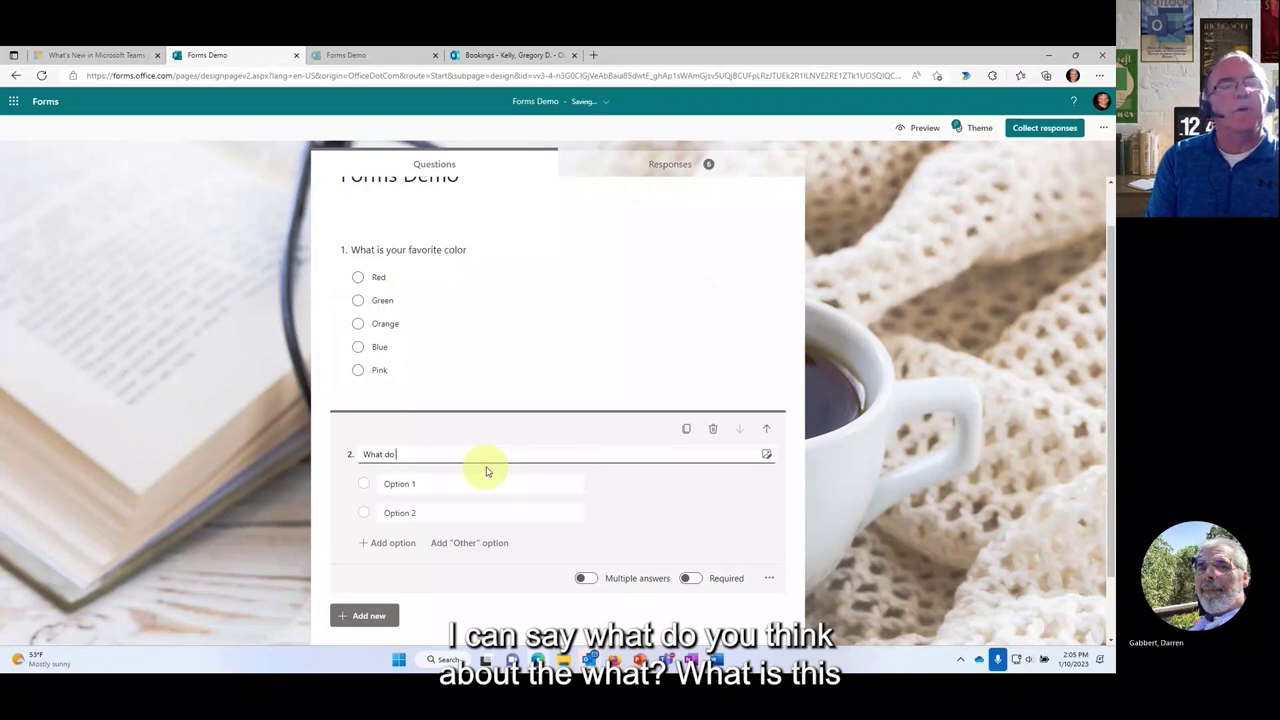
text(What d)
key(BackSpace)
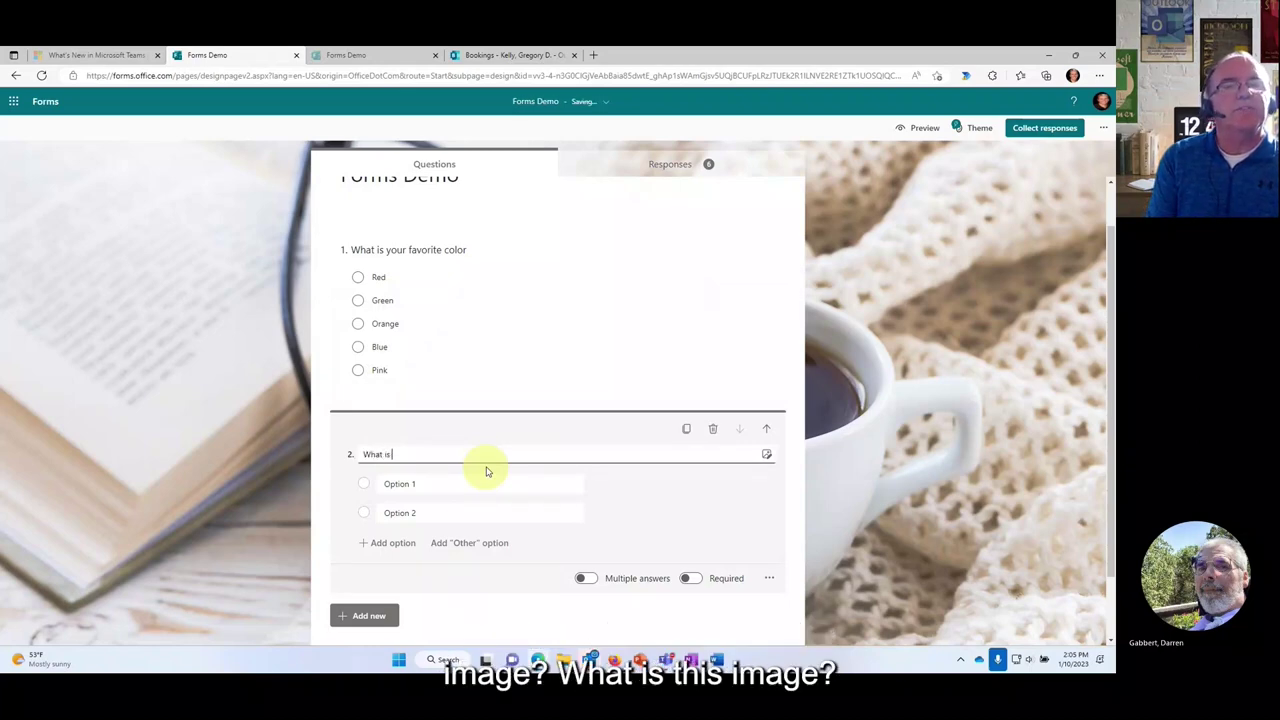
text(is this image)
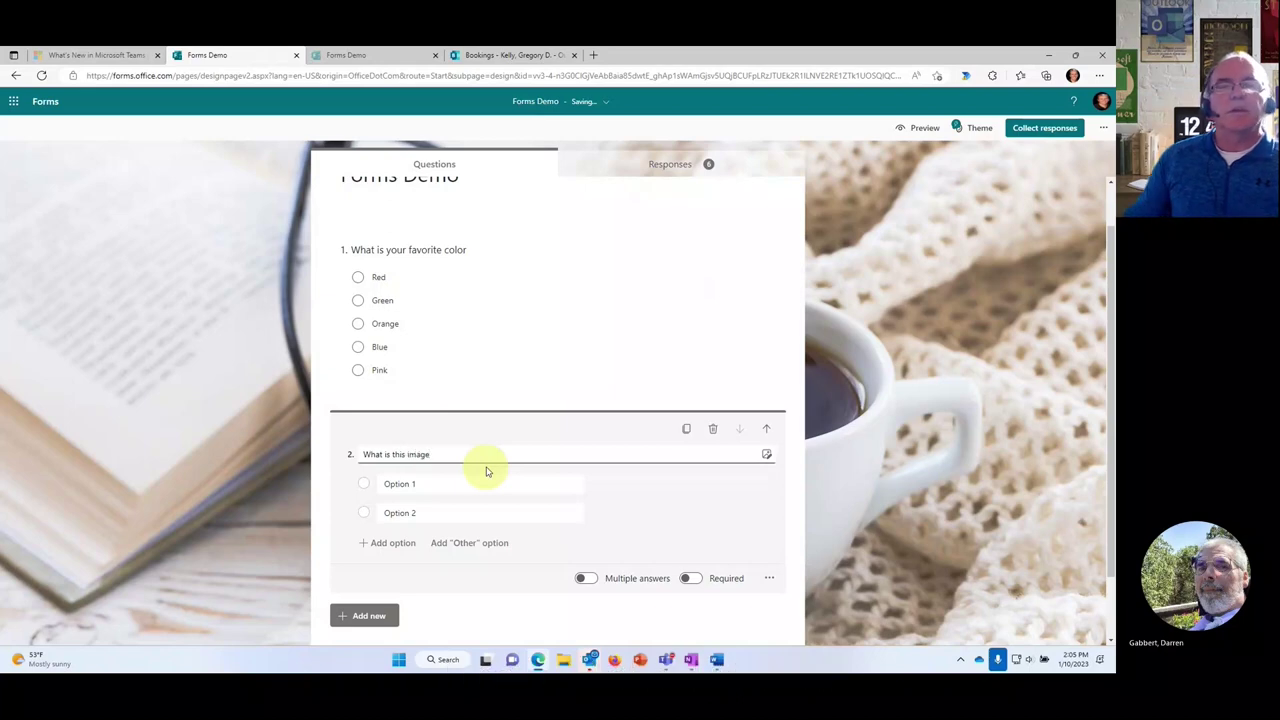
click(767, 457)
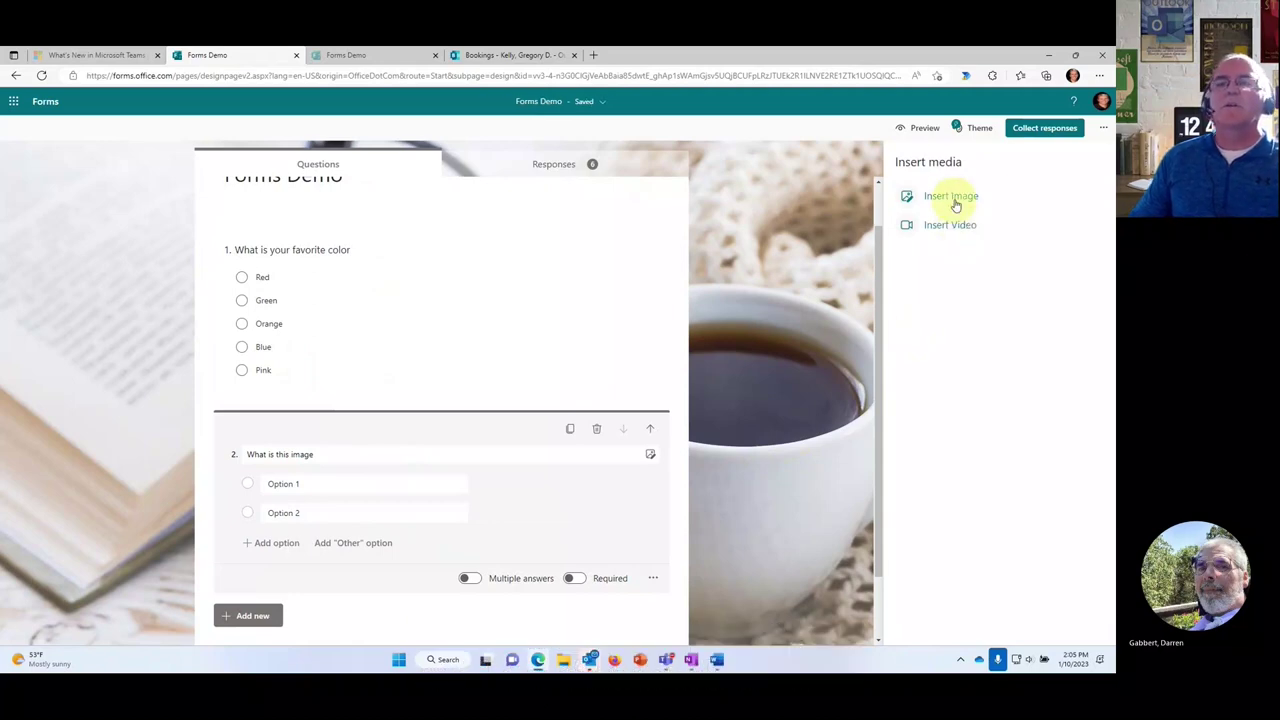
Search Bing images for 'Heart' and add the anatomical heart picture to question 2
click(952, 198)
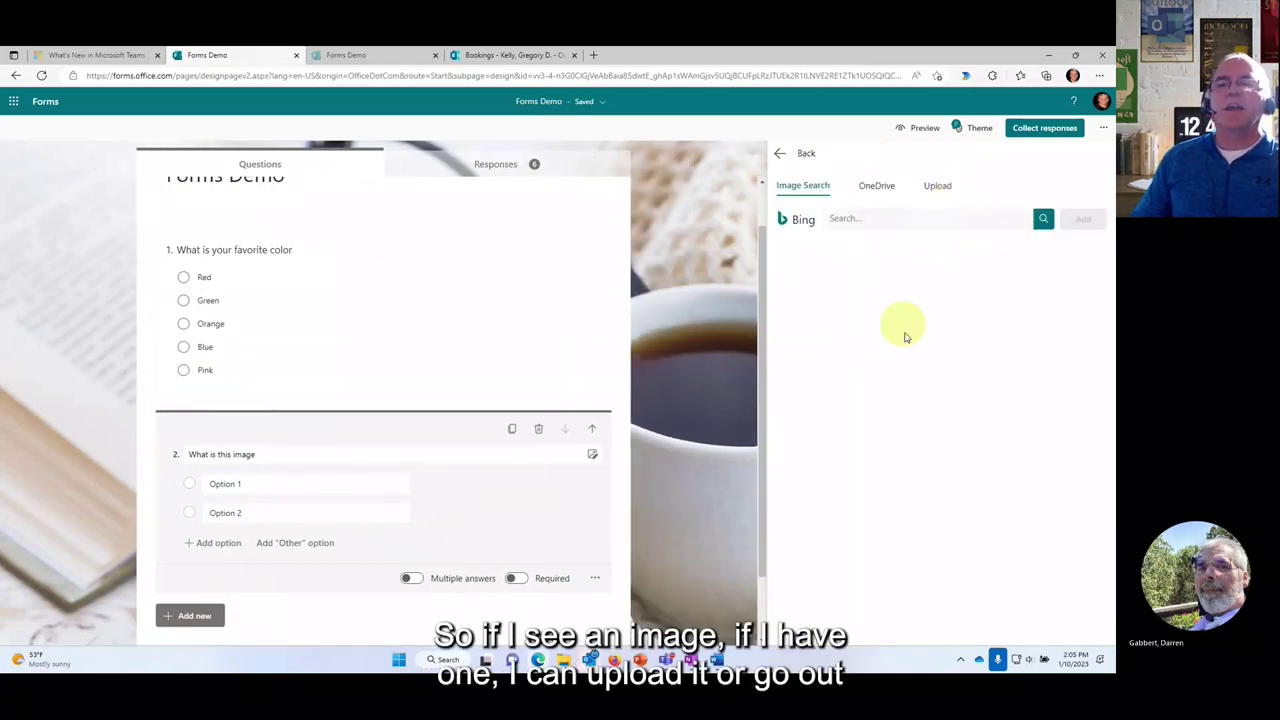
click(853, 221)
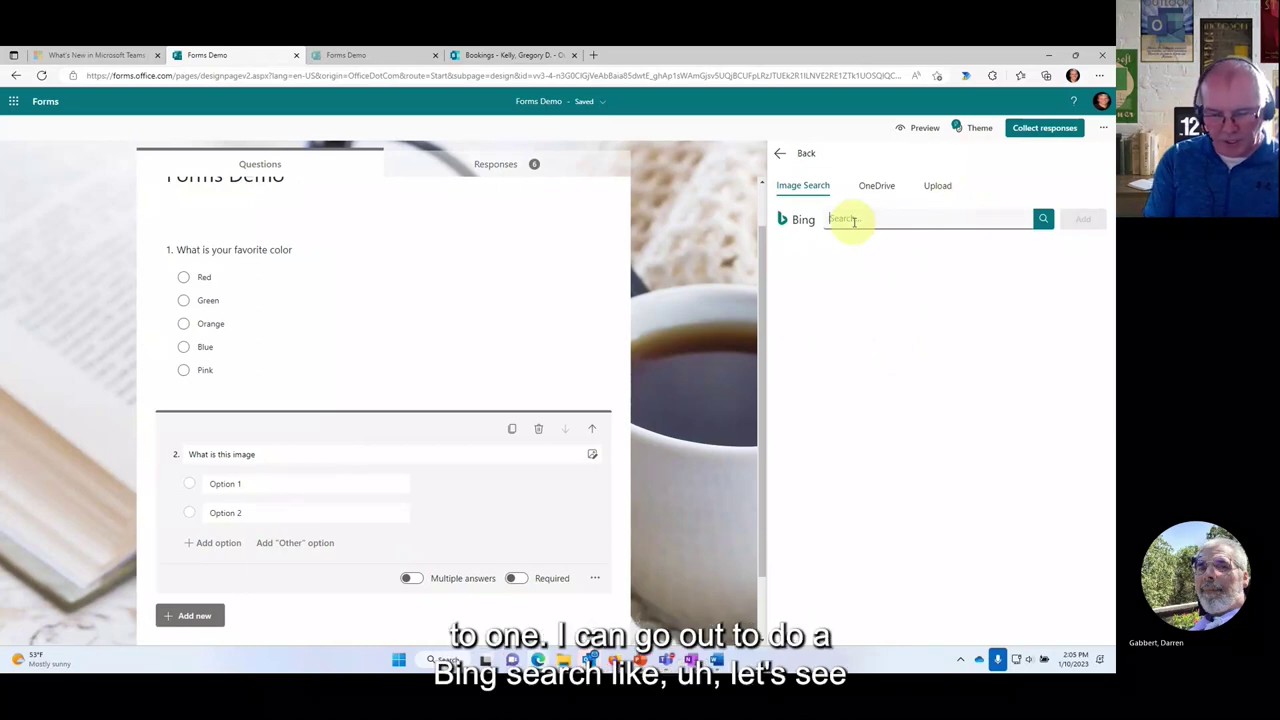
text(Heart)
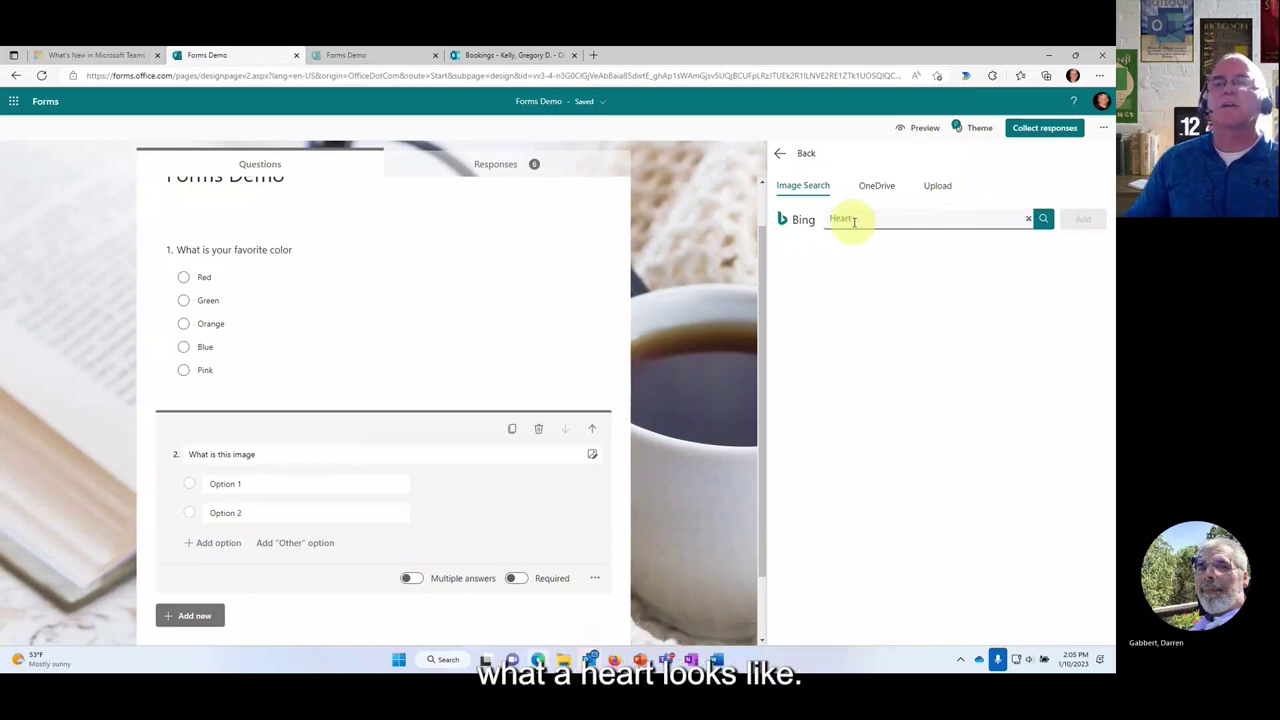
click(1043, 219)
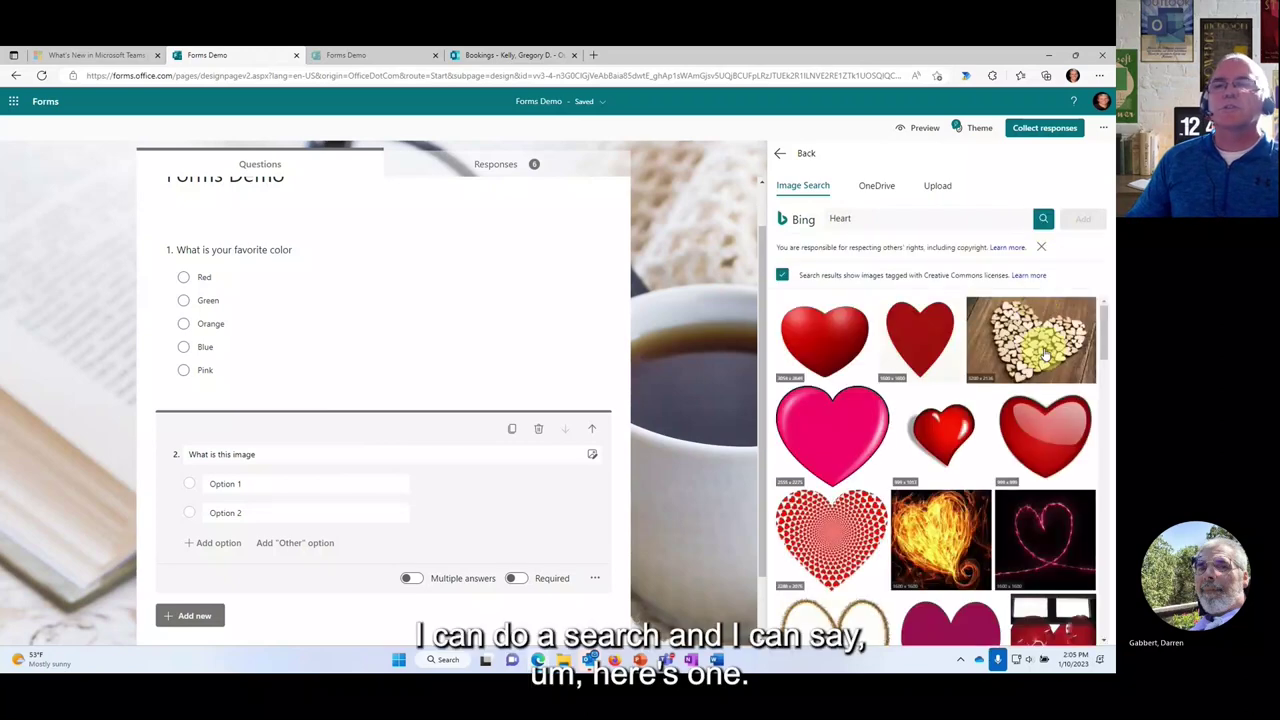
scroll(995, 455, down, 5)
scroll(988, 463, down, 2)
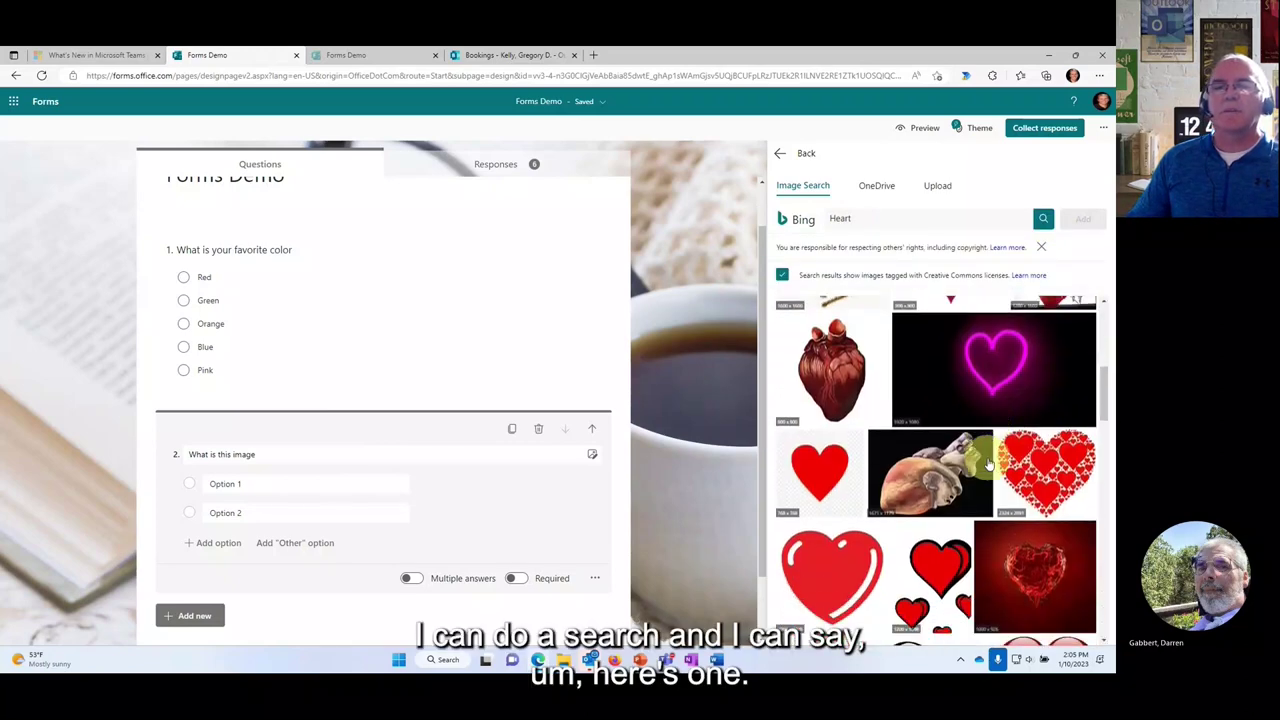
click(930, 440)
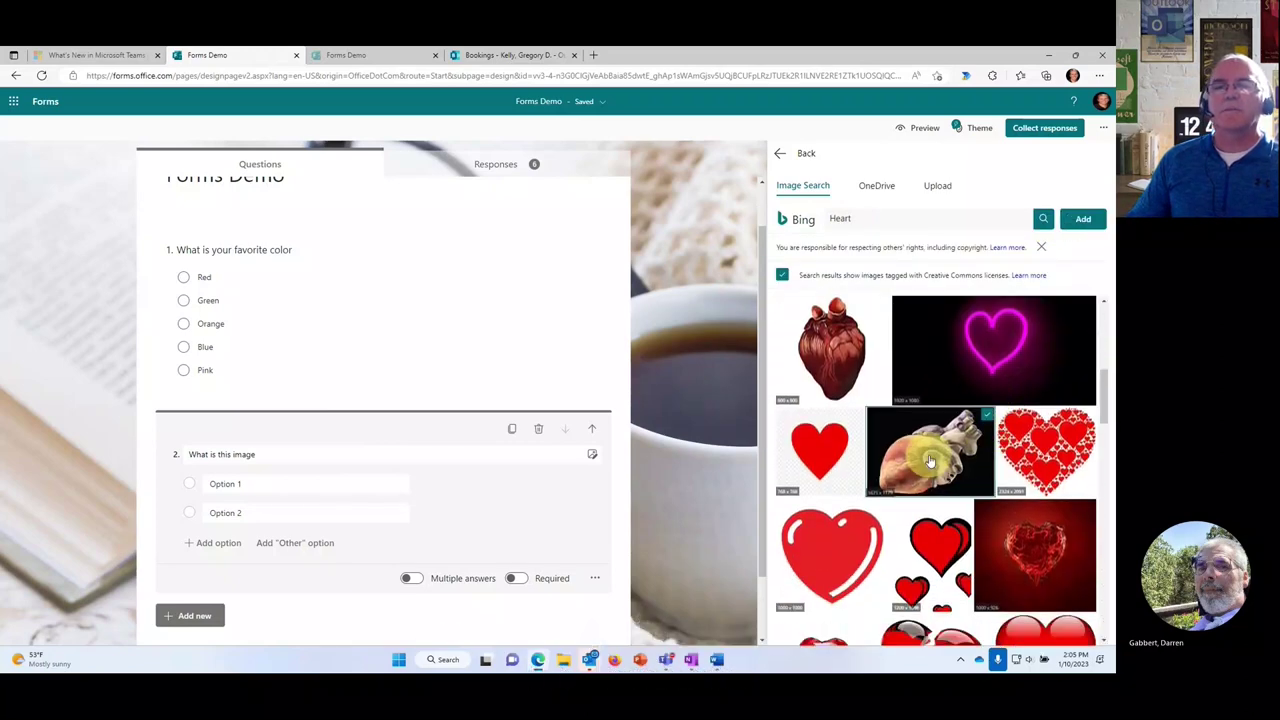
click(1082, 218)
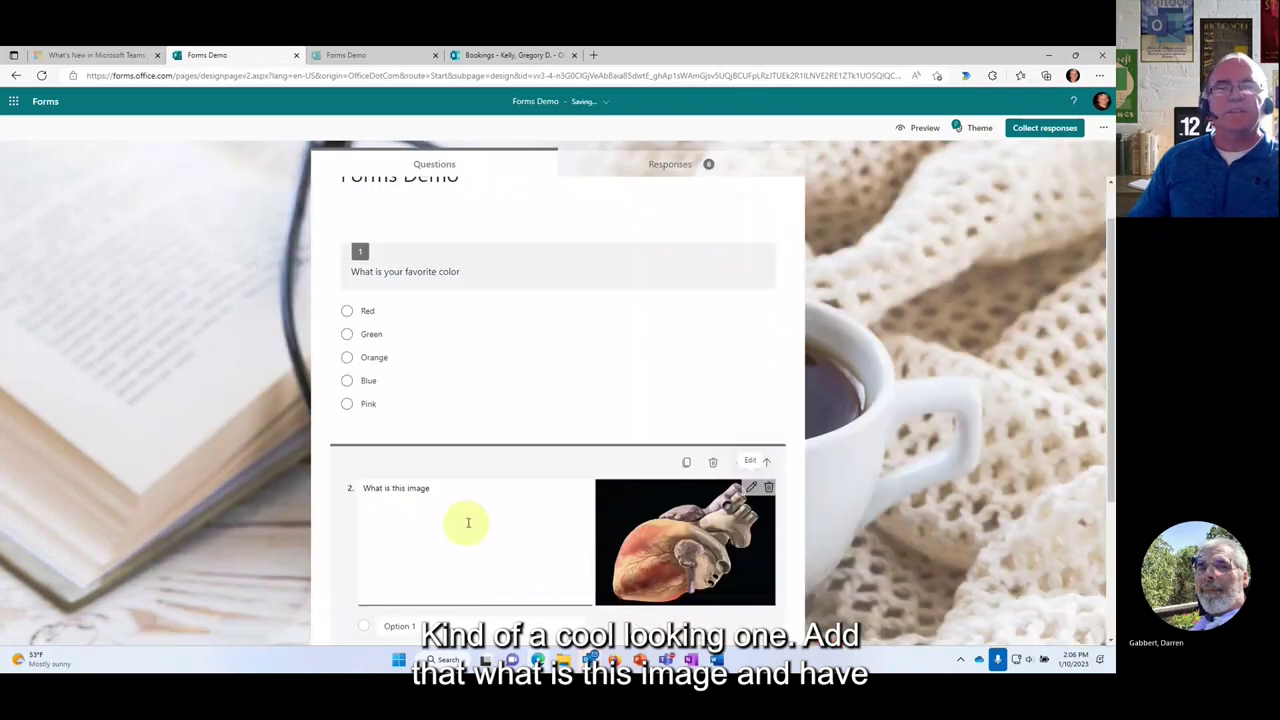
scroll(449, 566, down, 2)
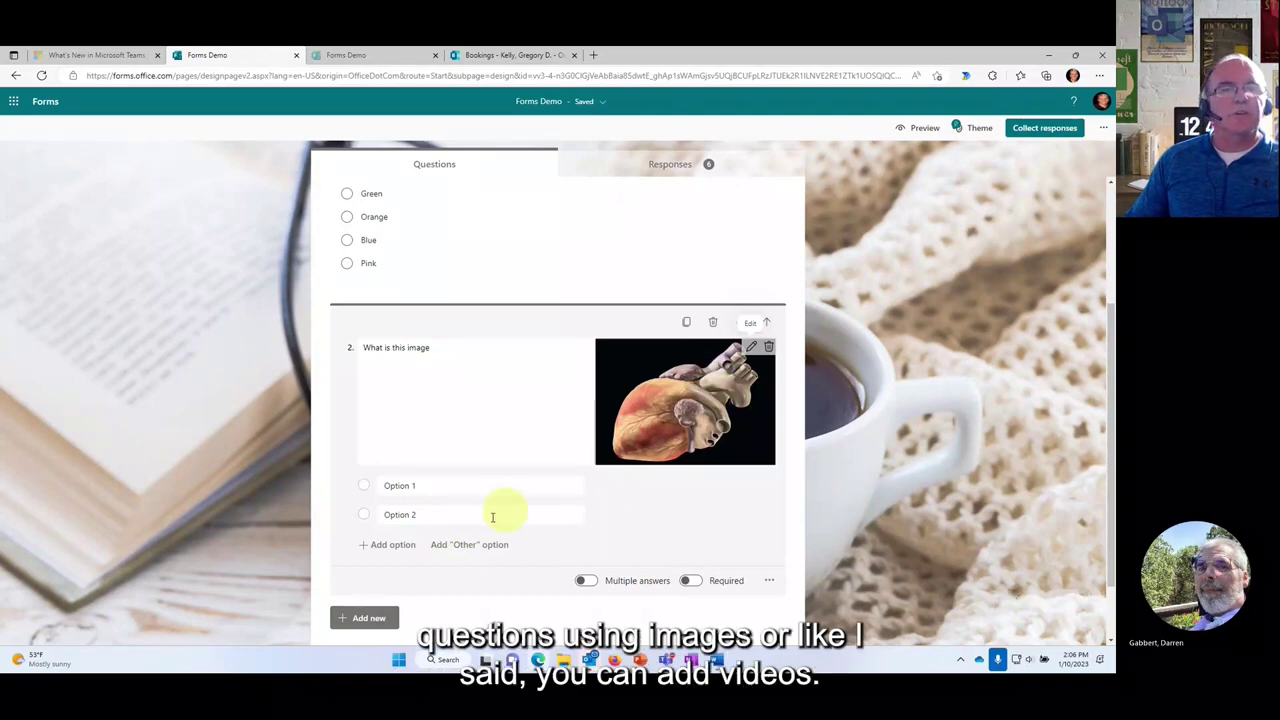
click(369, 619)
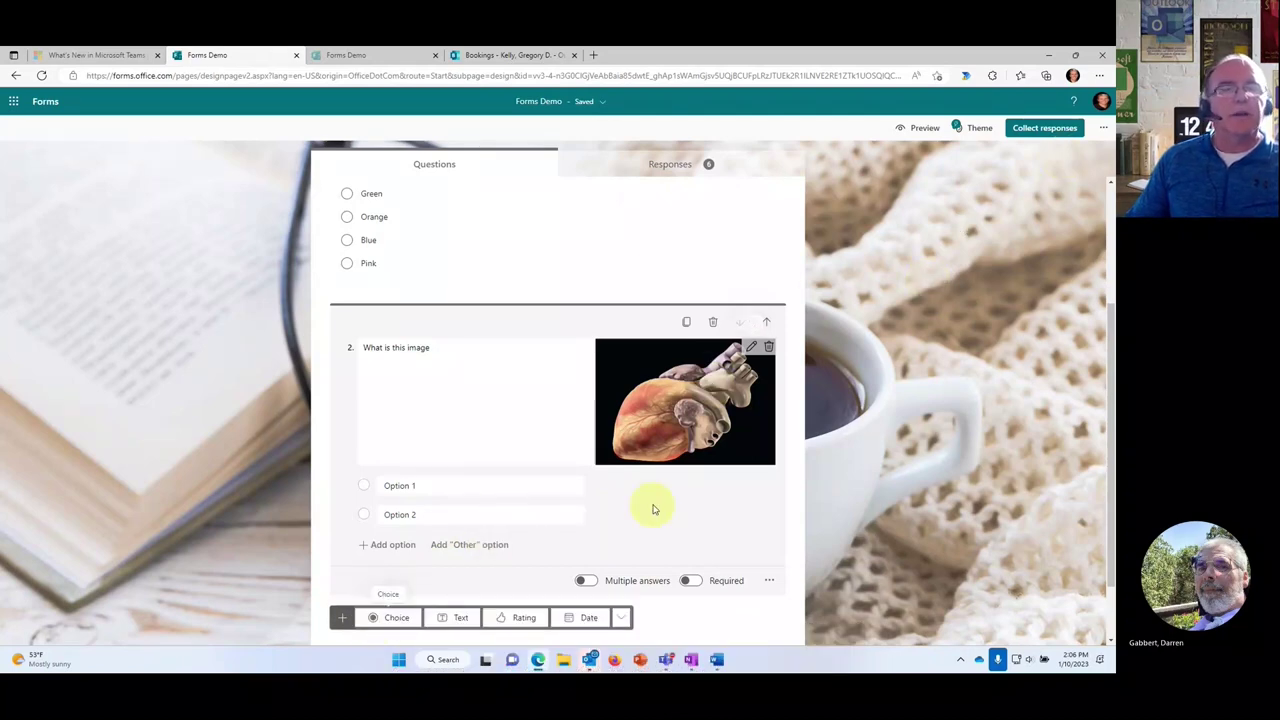
scroll(700, 612, down, 1)
click(693, 598)
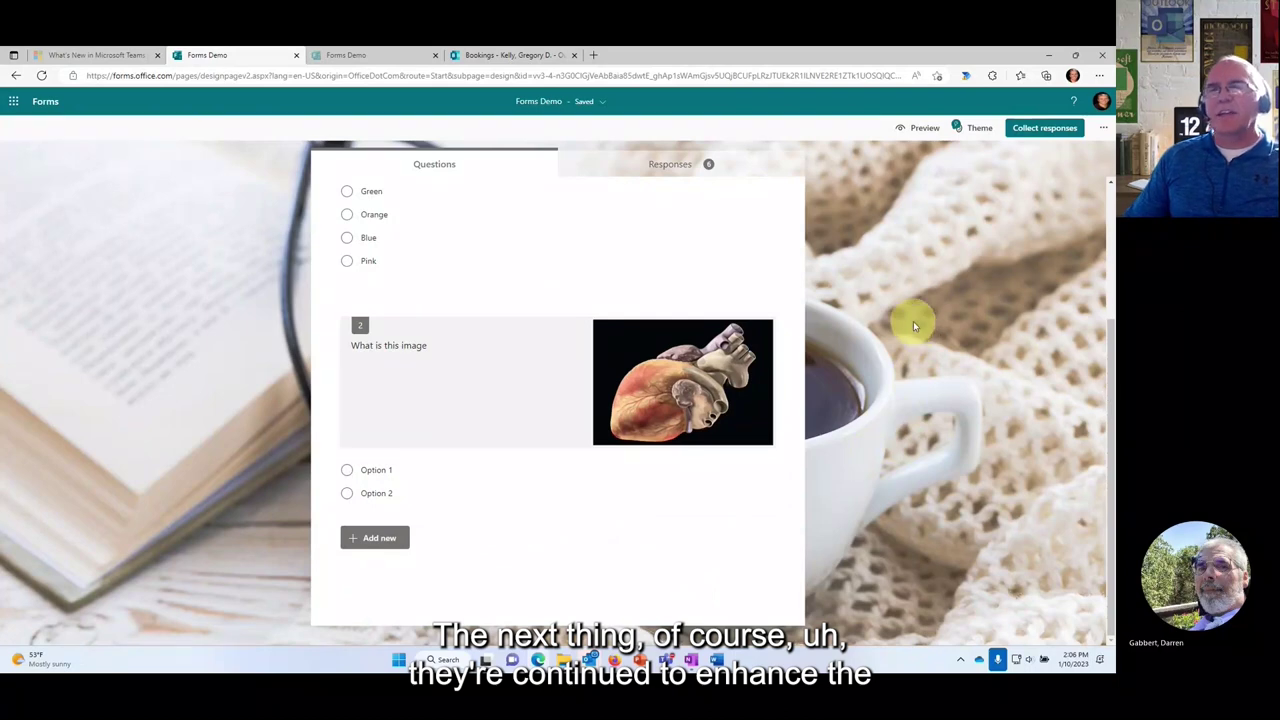
scroll(912, 320, up, 2)
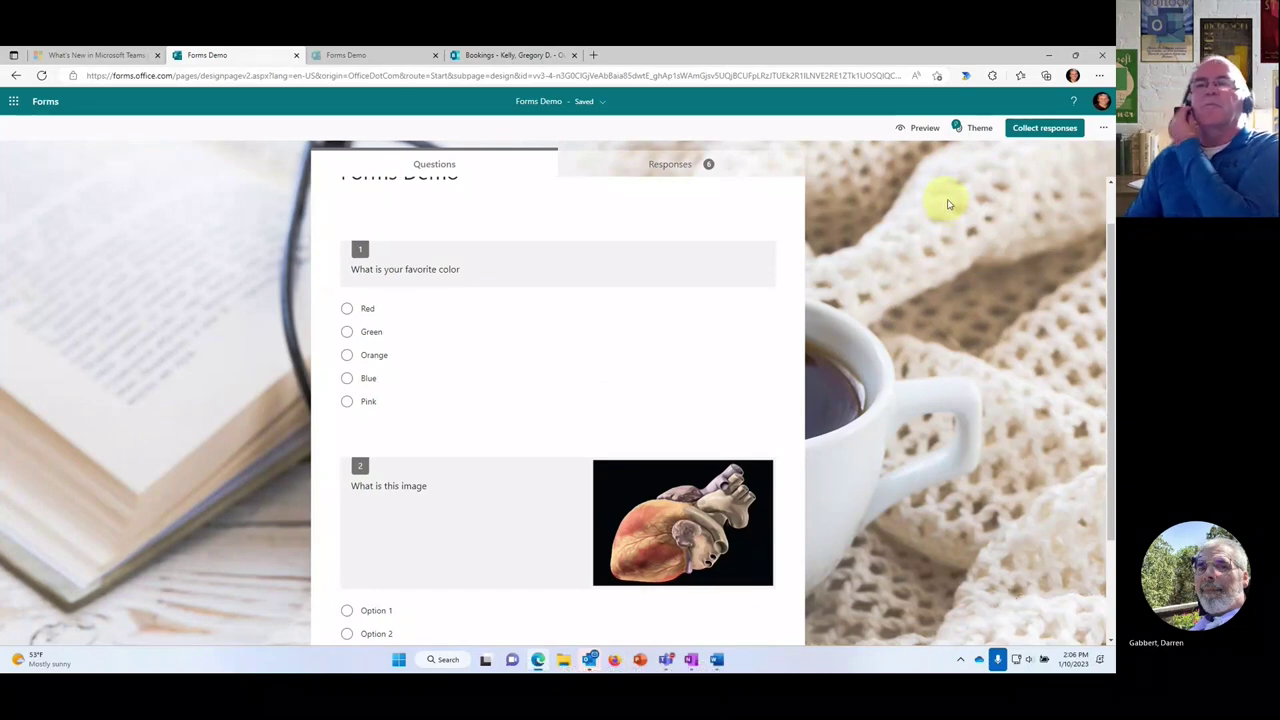
Preview the food, misty forest and purple galaxy themes, then apply the mountain lake theme
click(979, 130)
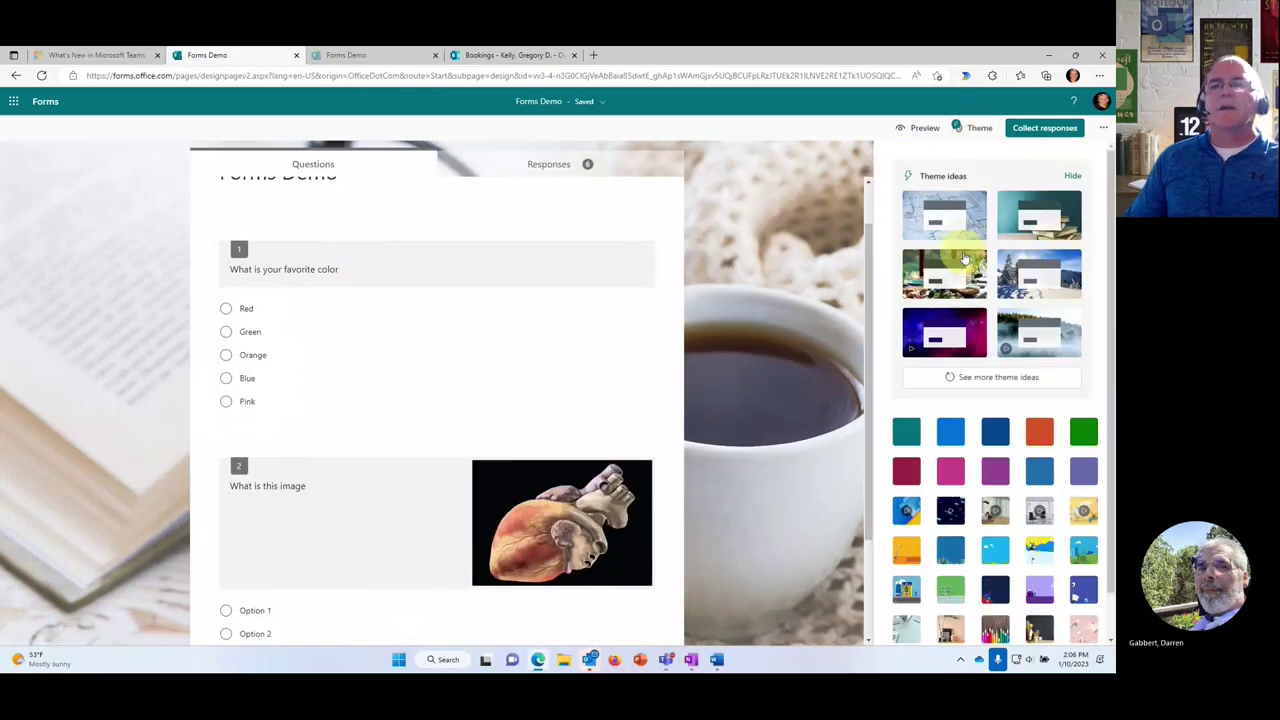
click(955, 278)
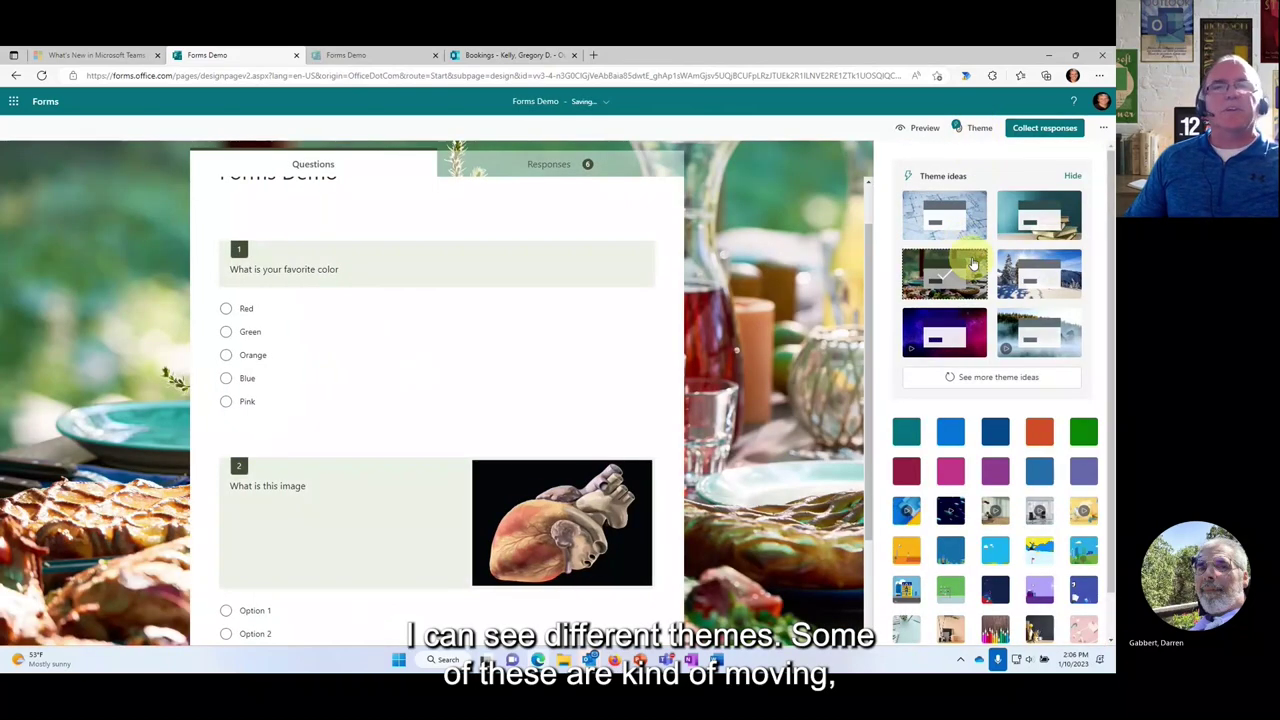
click(1068, 318)
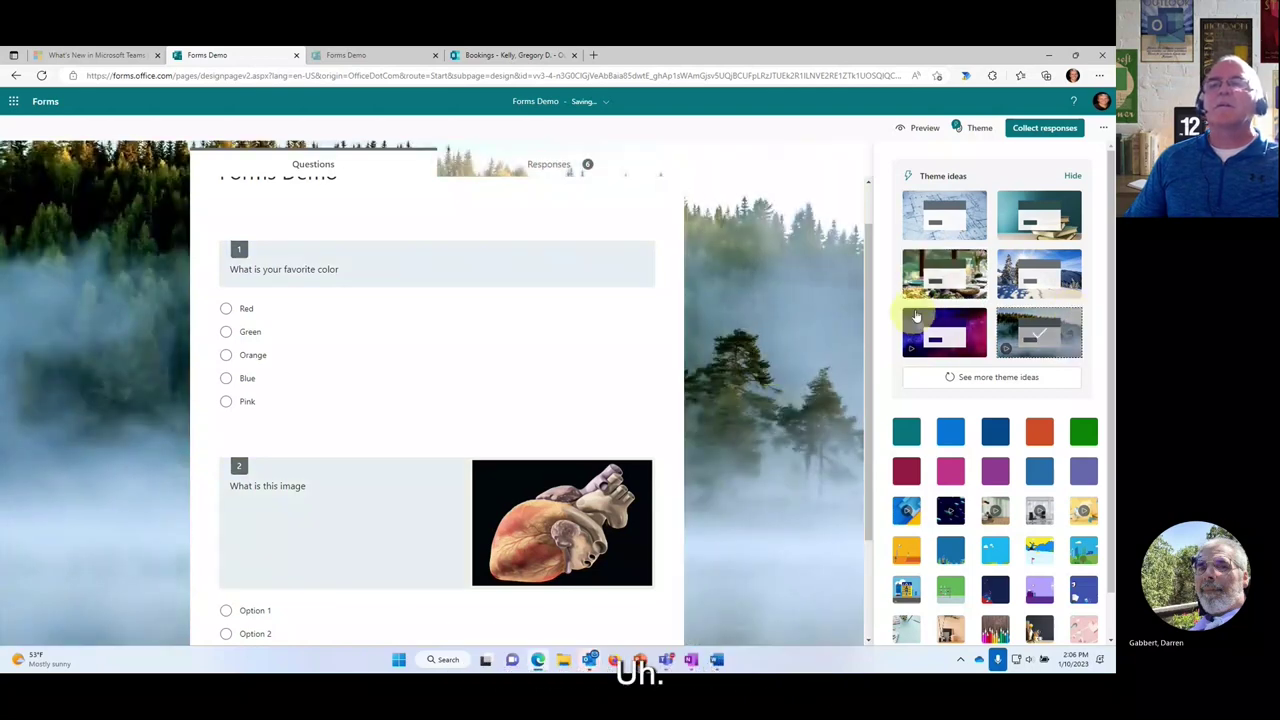
click(969, 321)
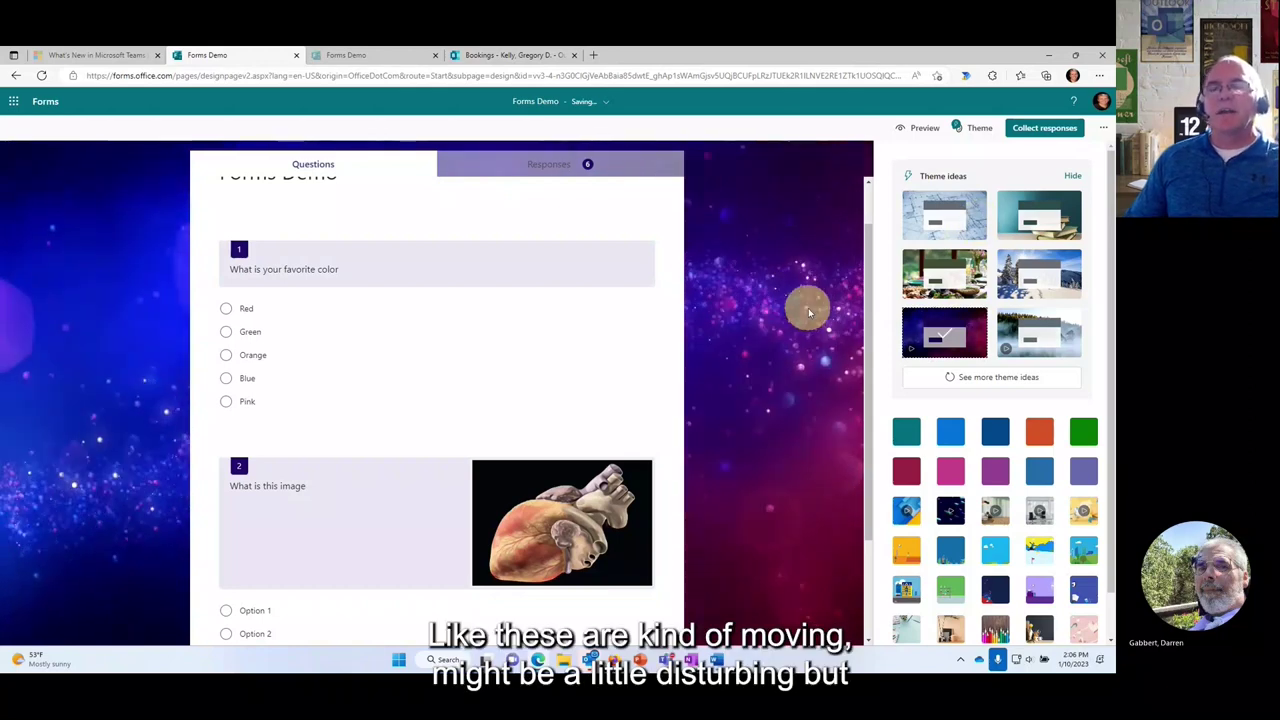
click(970, 378)
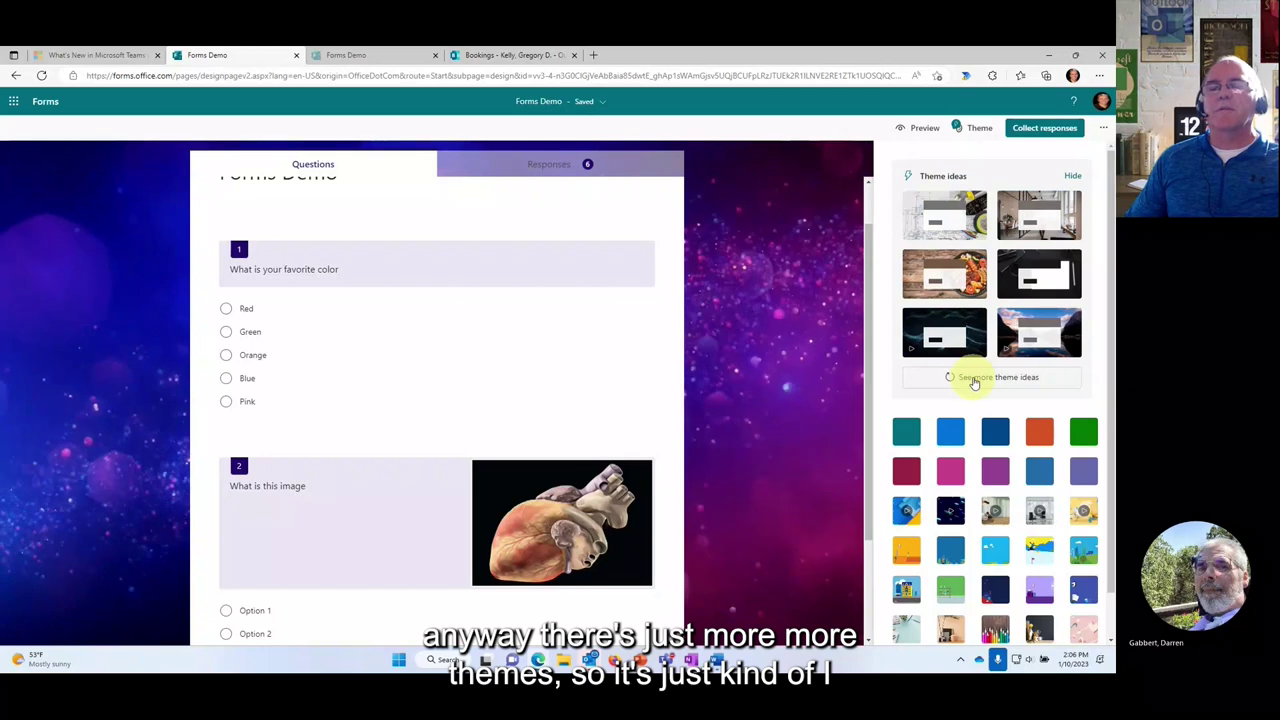
click(1010, 325)
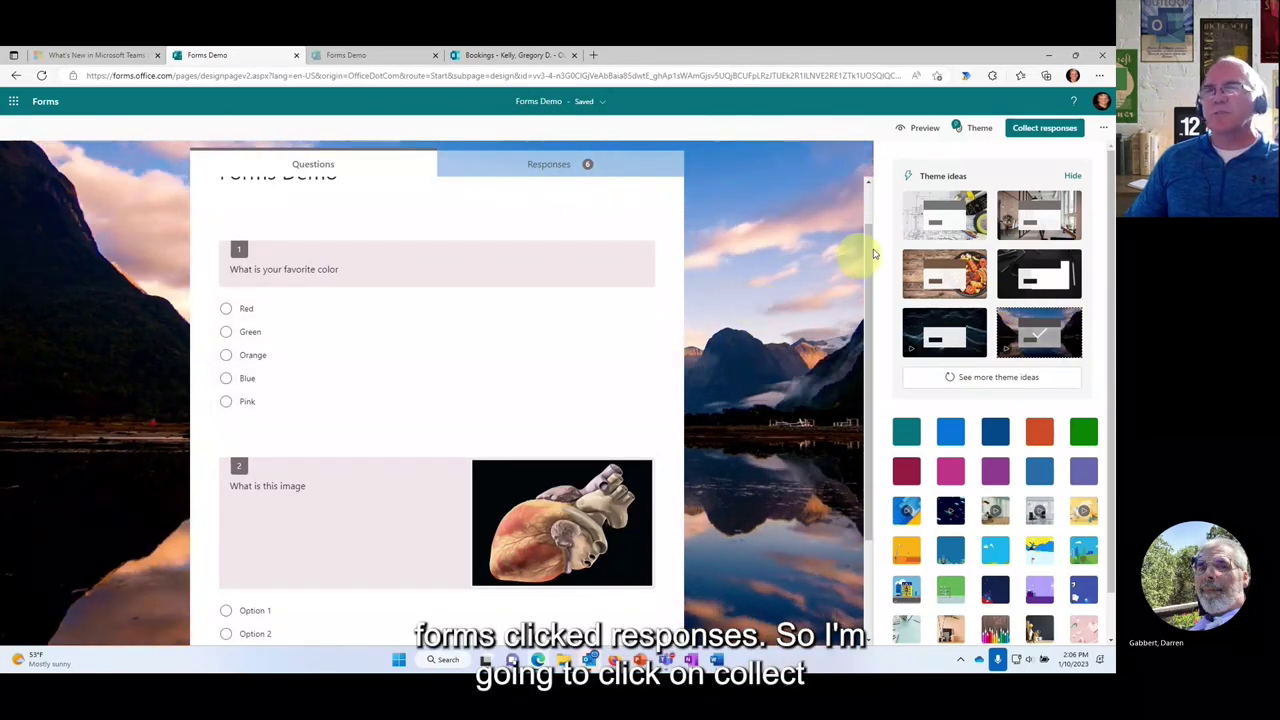
Try each 'who can respond' option, leaving responses limited to the organization
click(1038, 130)
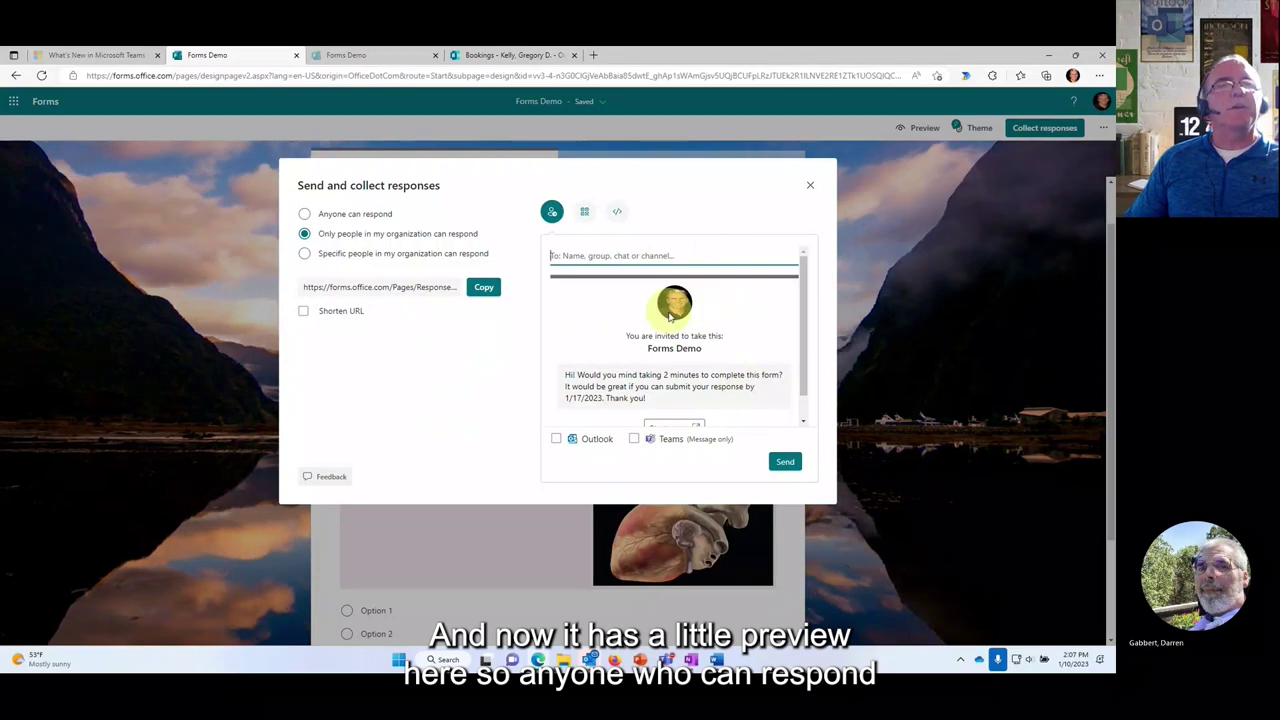
click(374, 215)
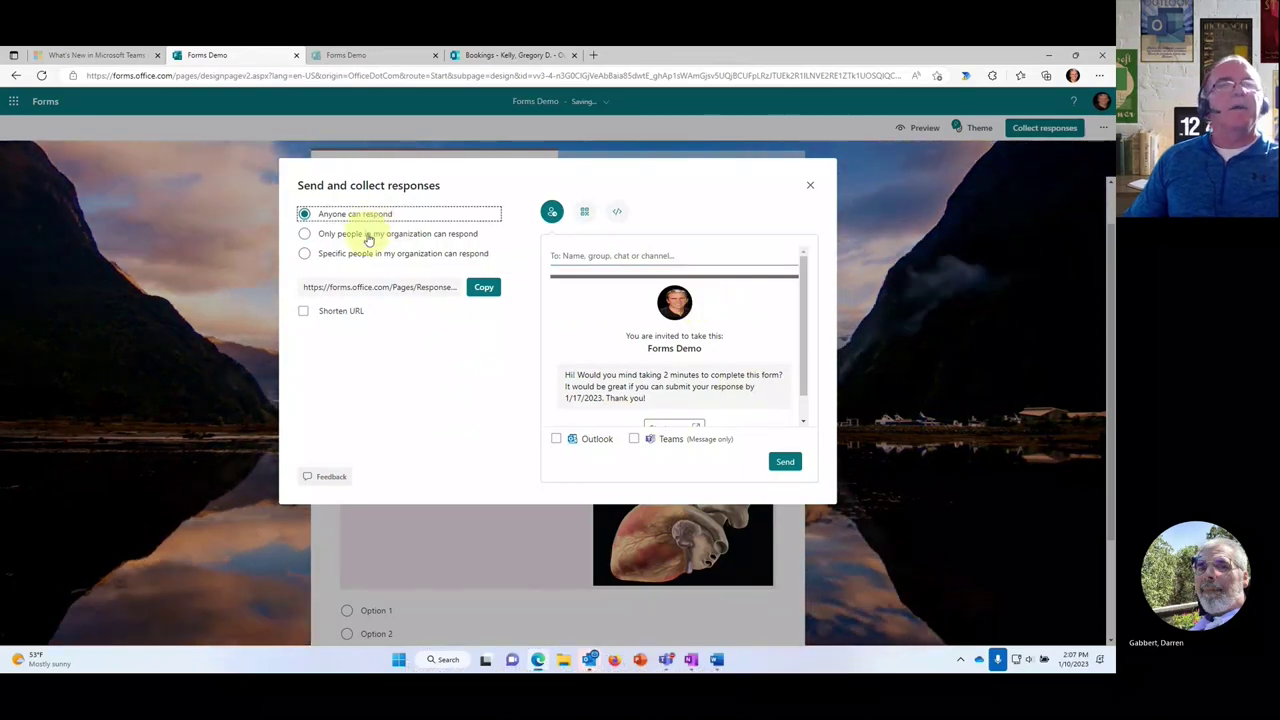
click(368, 238)
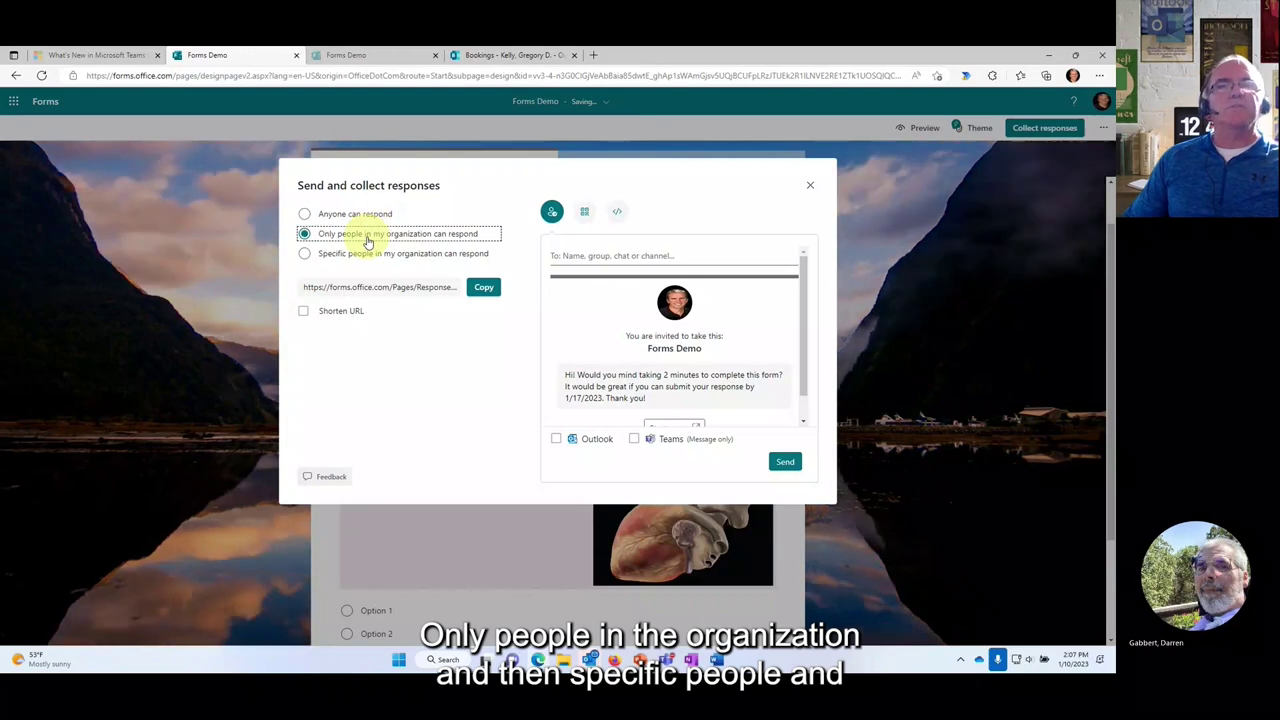
click(366, 254)
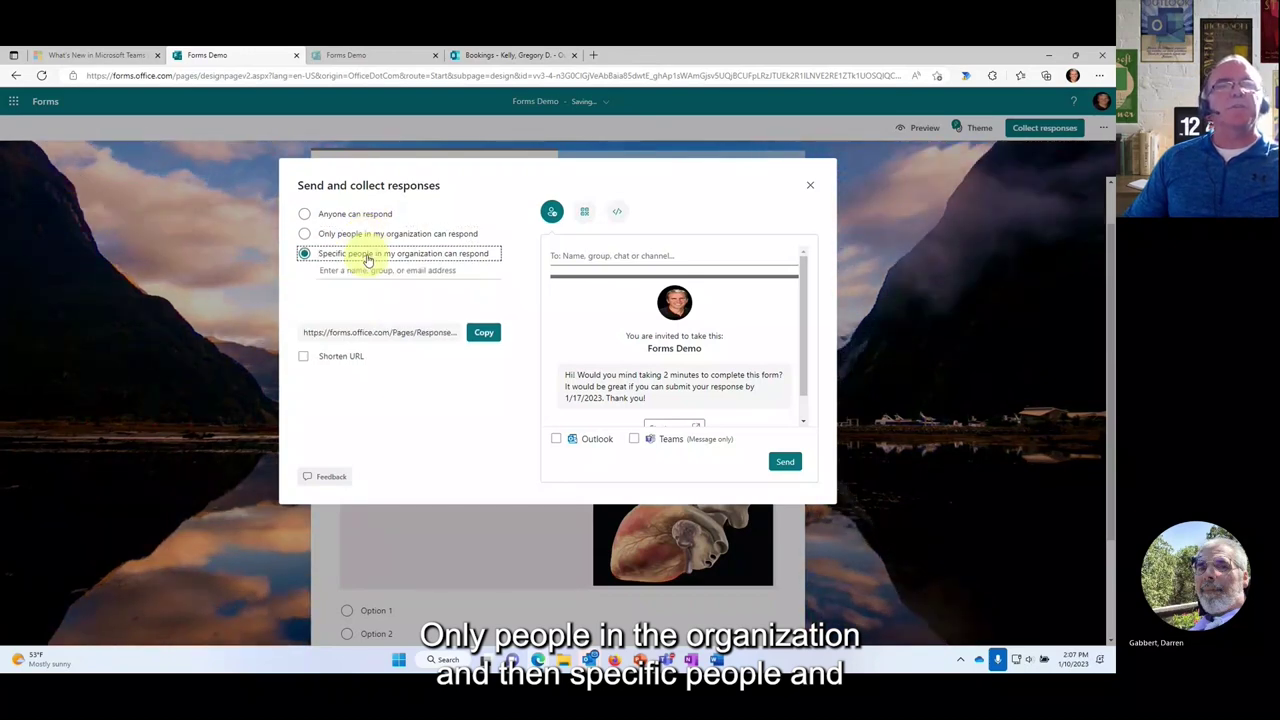
click(368, 237)
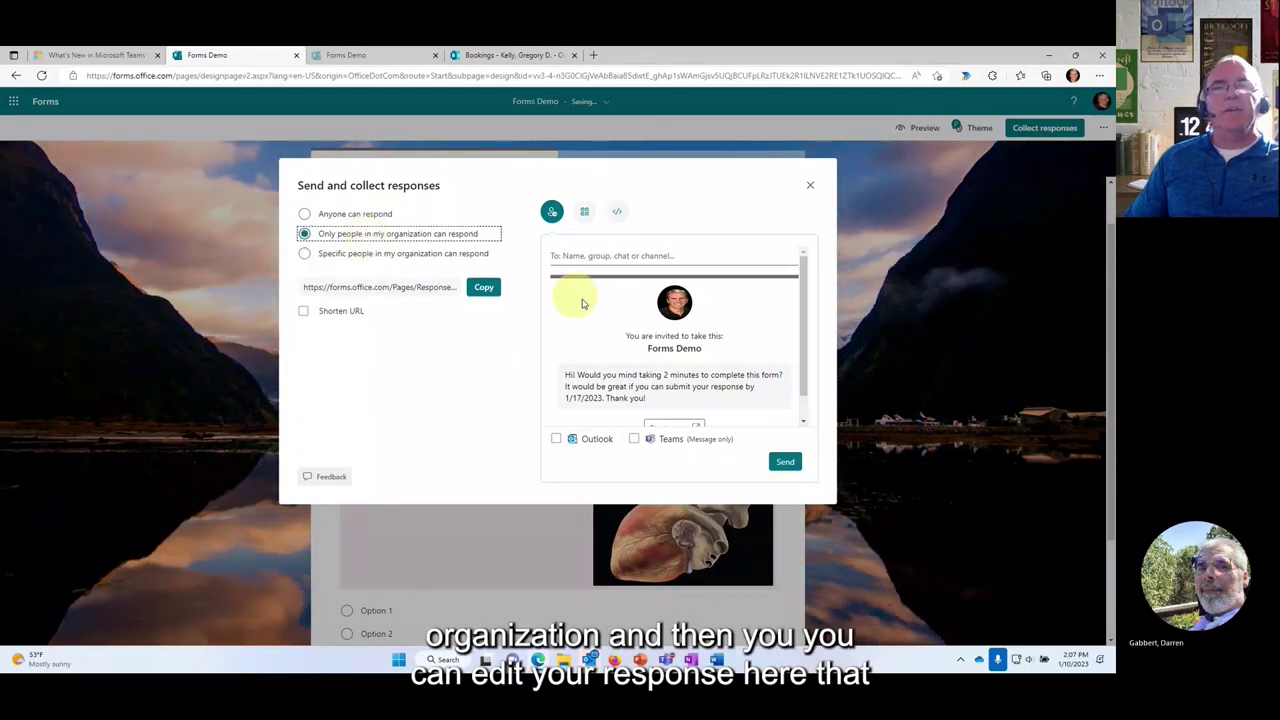
click(612, 388)
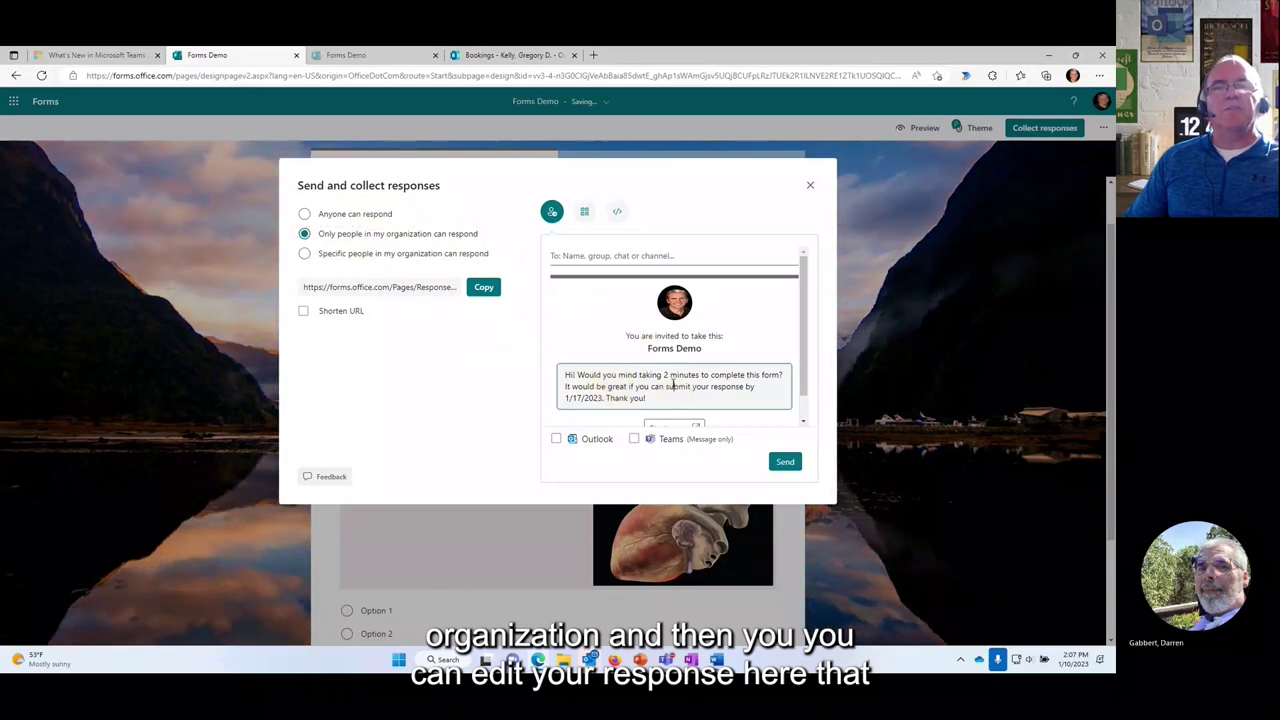
View the form's QR code and embed code, then close the sharing options
click(582, 214)
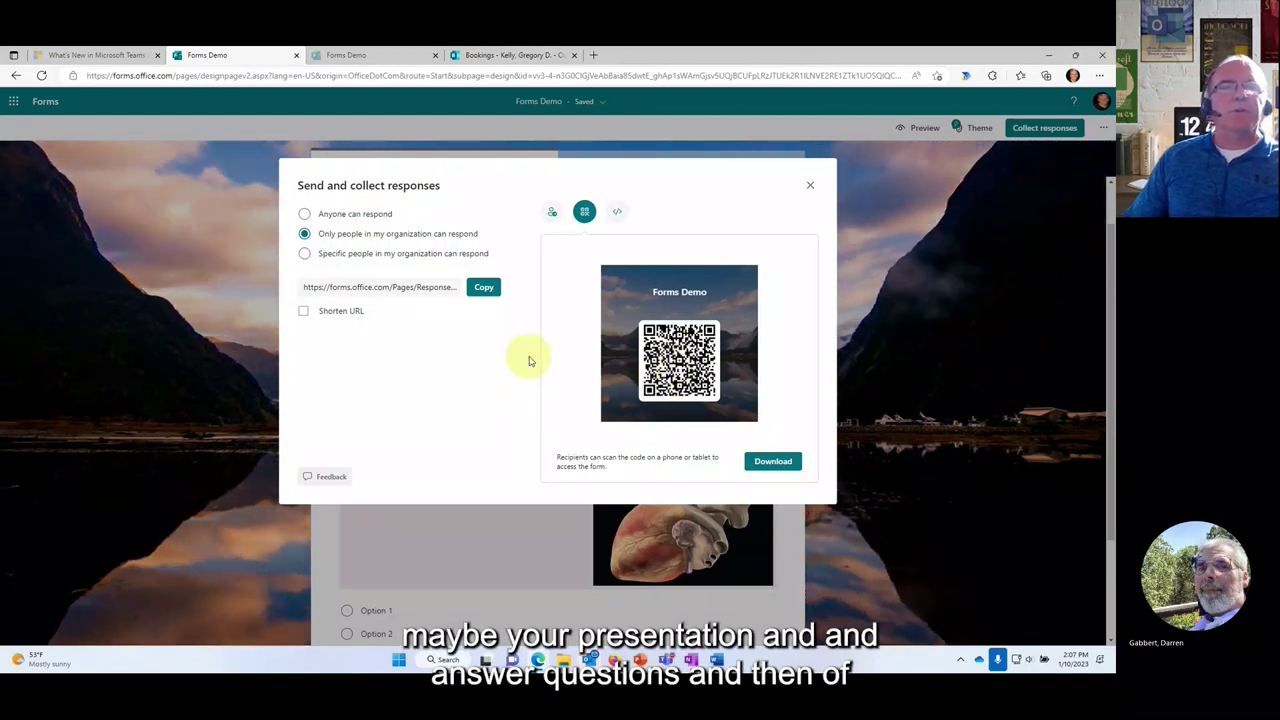
click(618, 213)
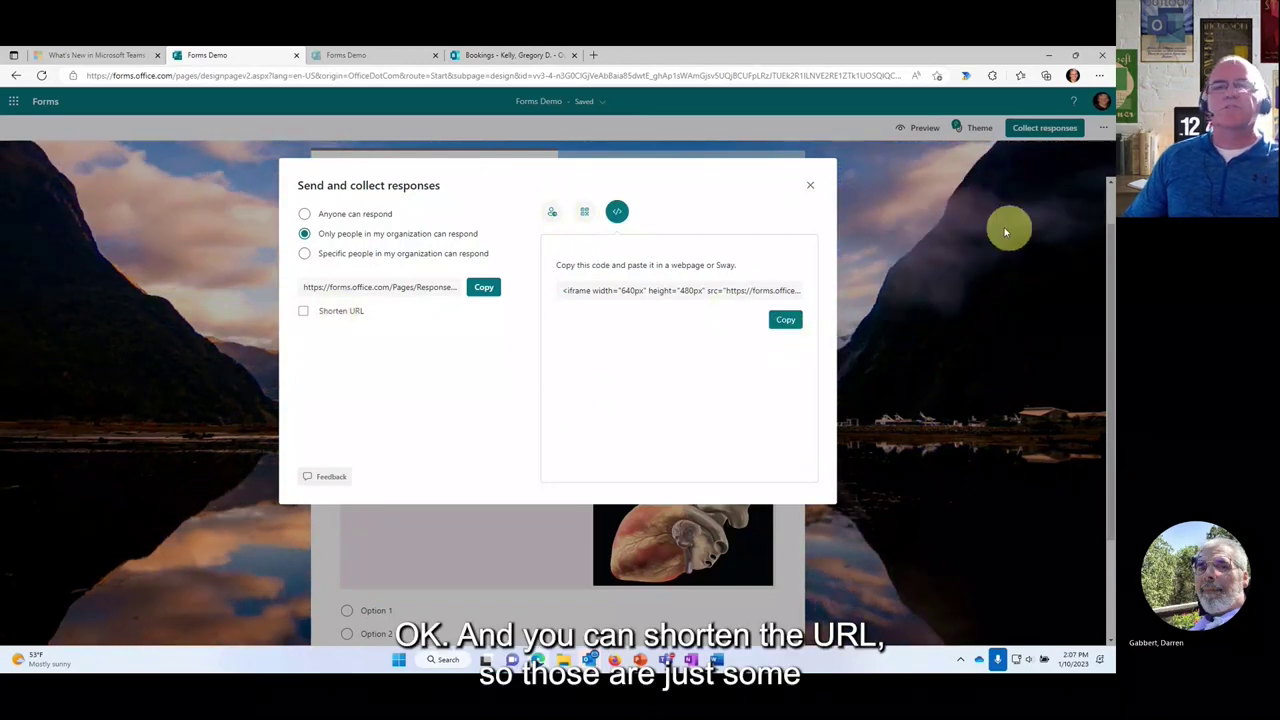
click(811, 190)
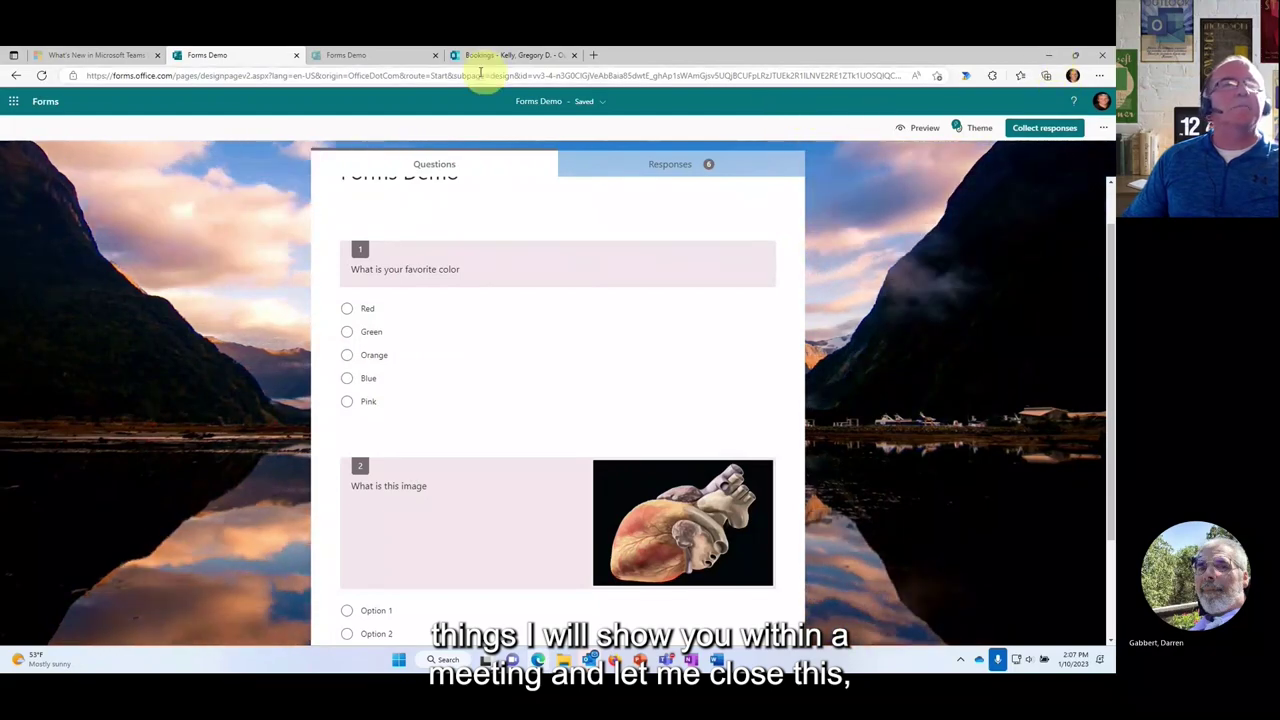
Close the duplicate Forms Demo tab and minimize the browser to reveal the Teams M365 channel
click(435, 55)
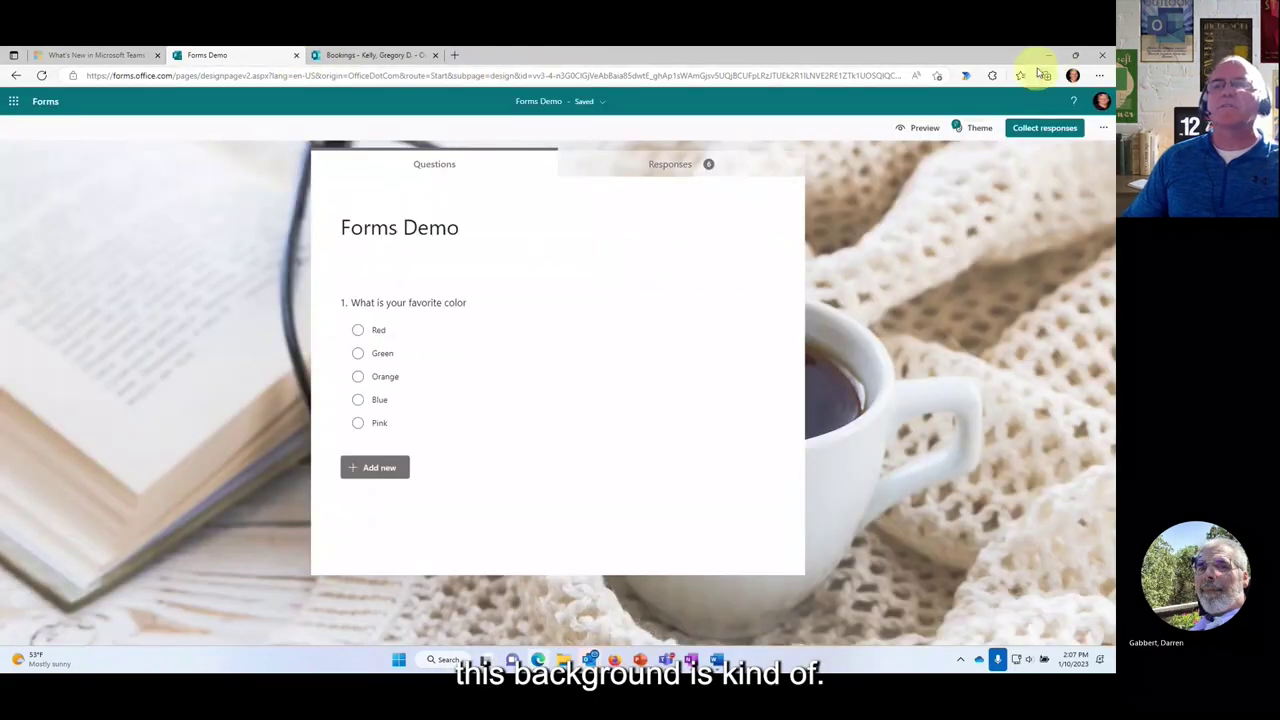
click(1048, 56)
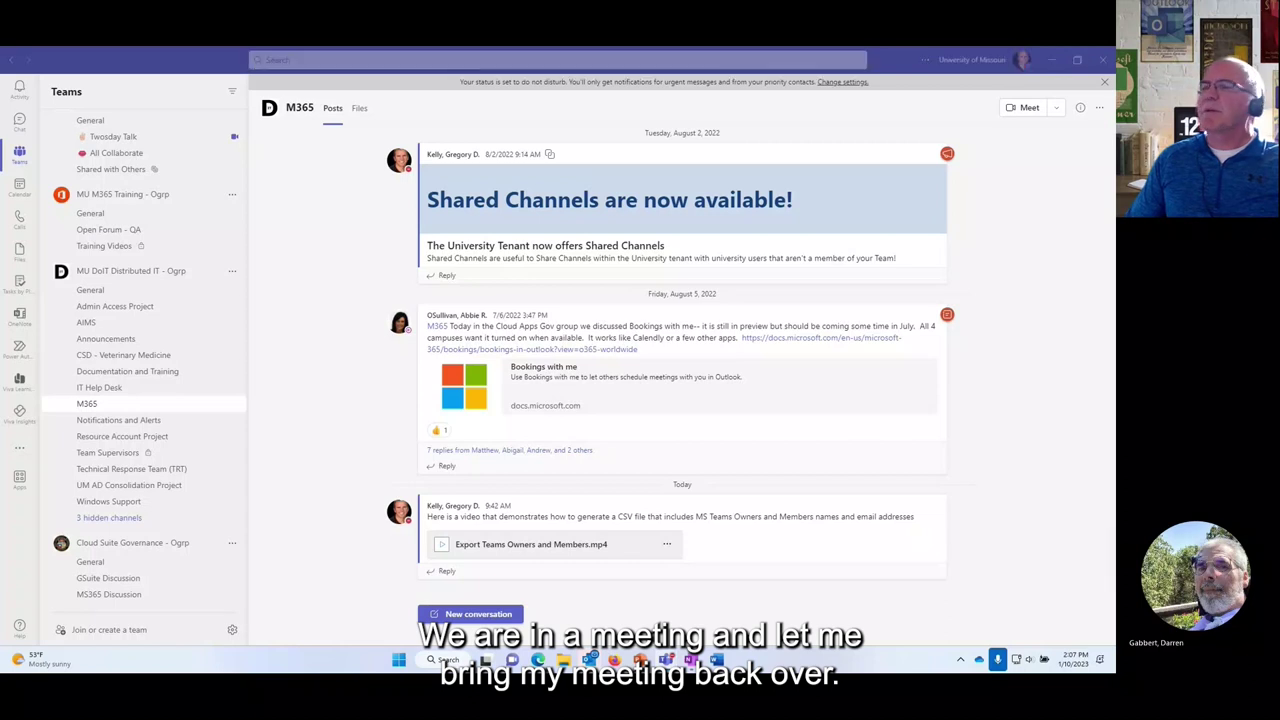
Restore the Teams Talk Twosday meeting window, move it up-left, and show its More (…) actions list
click(666, 660)
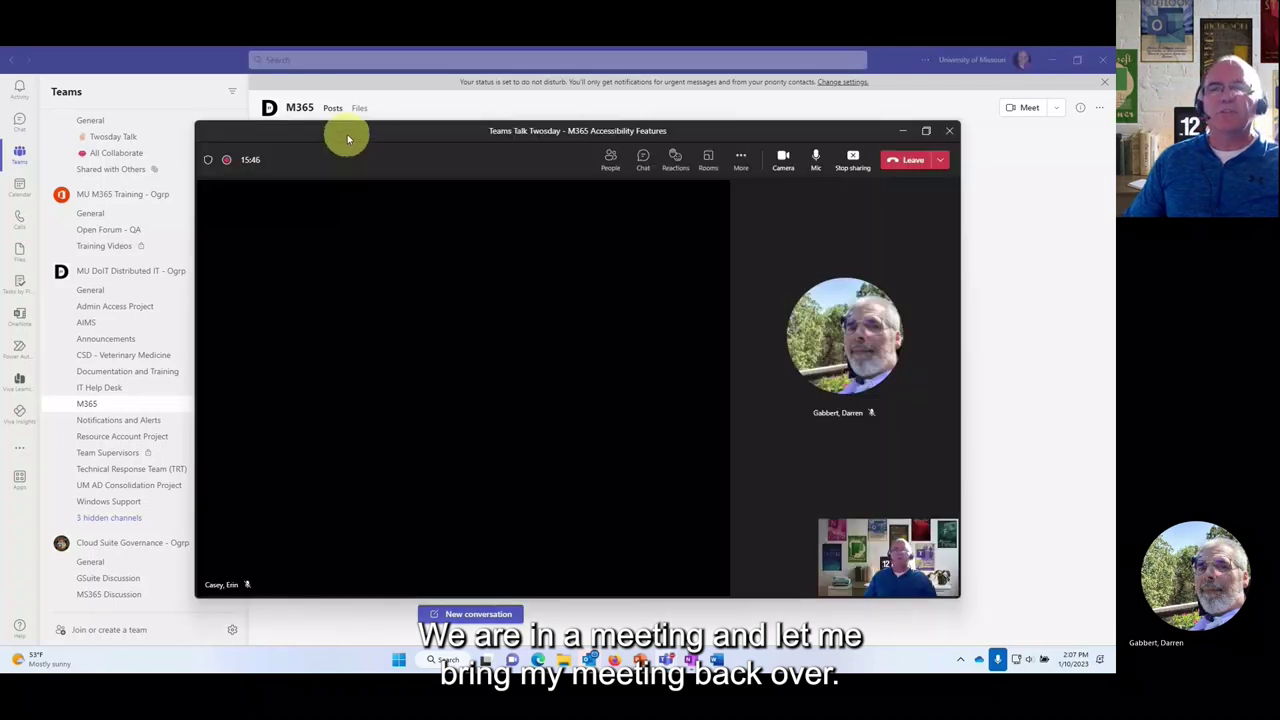
drag(348, 139, 293, 120)
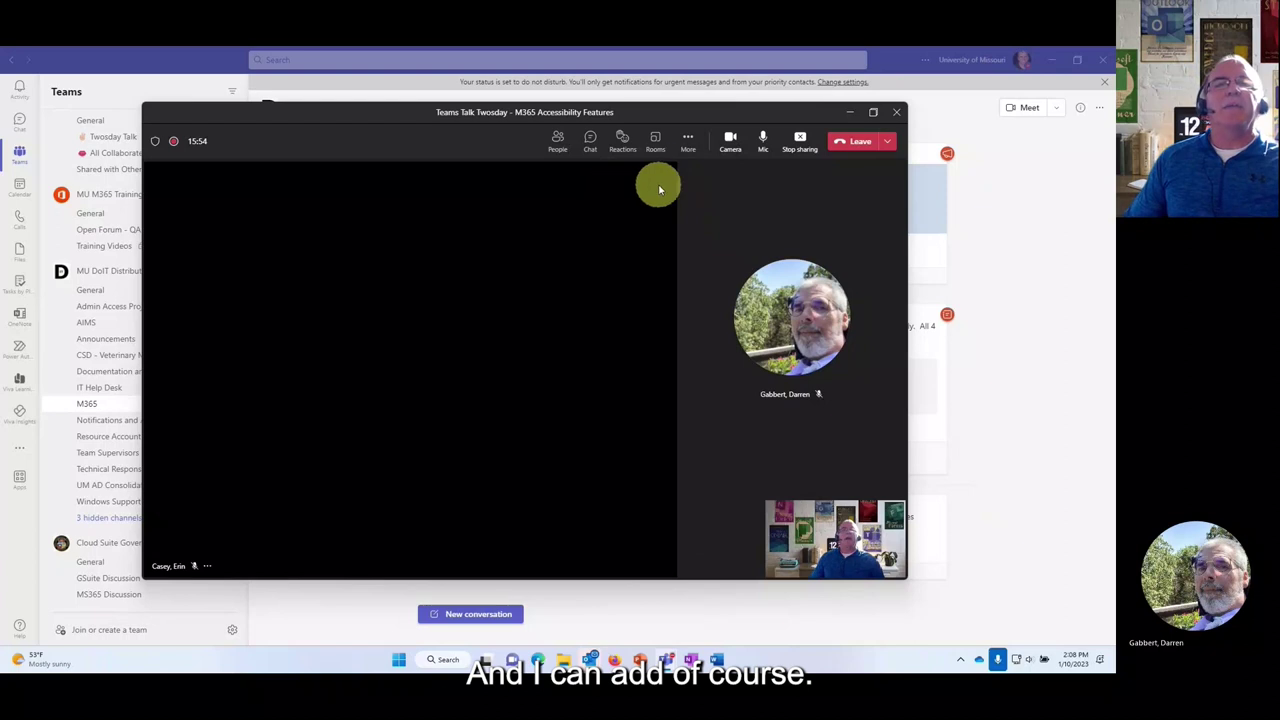
click(689, 139)
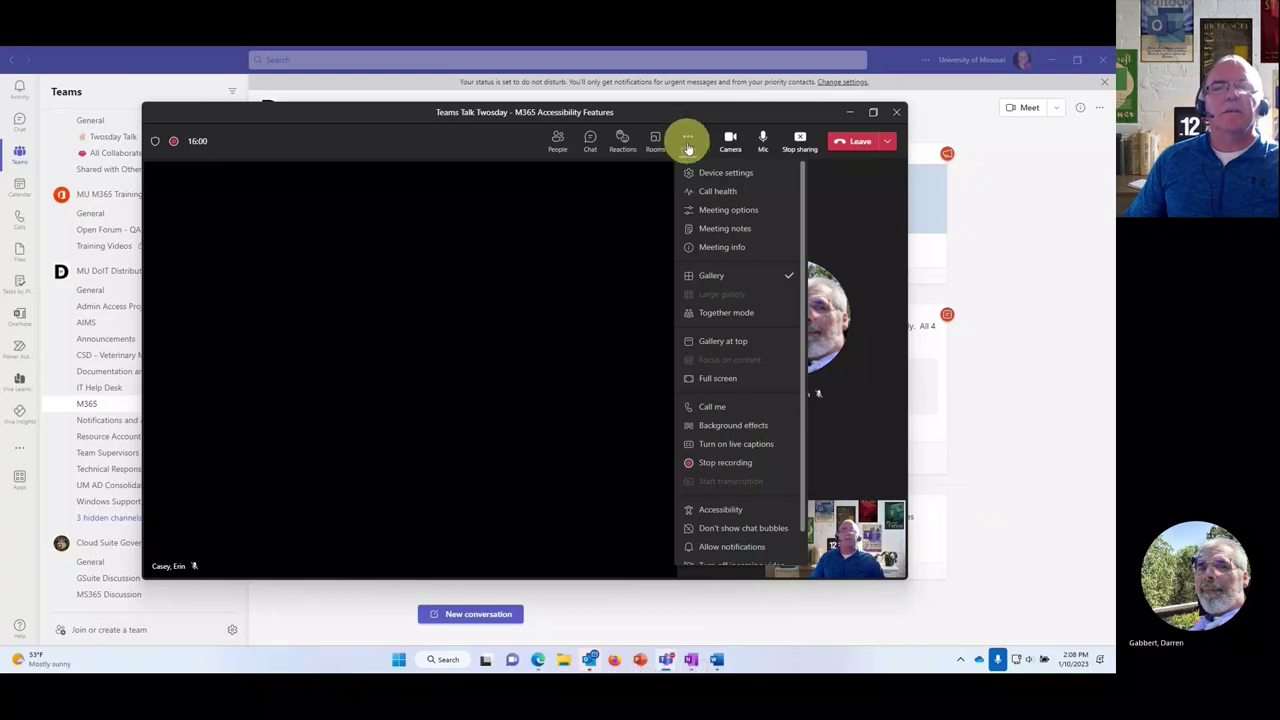
click(358, 130)
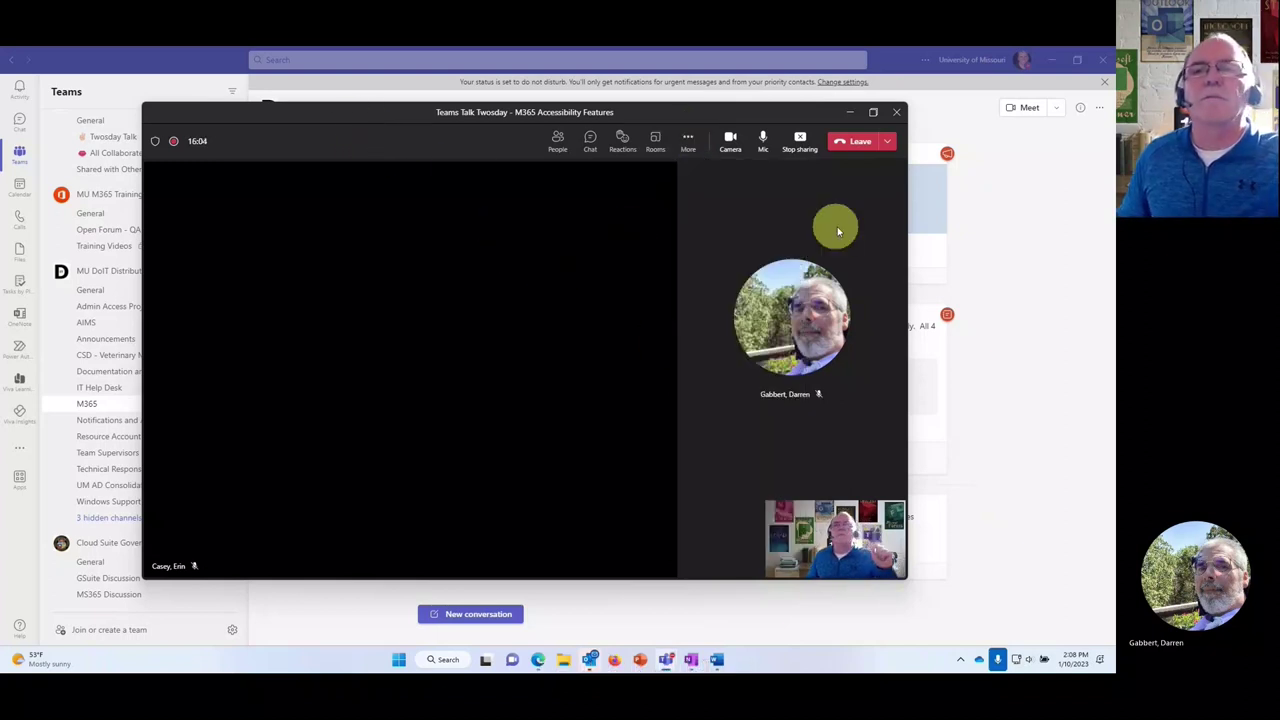
click(688, 142)
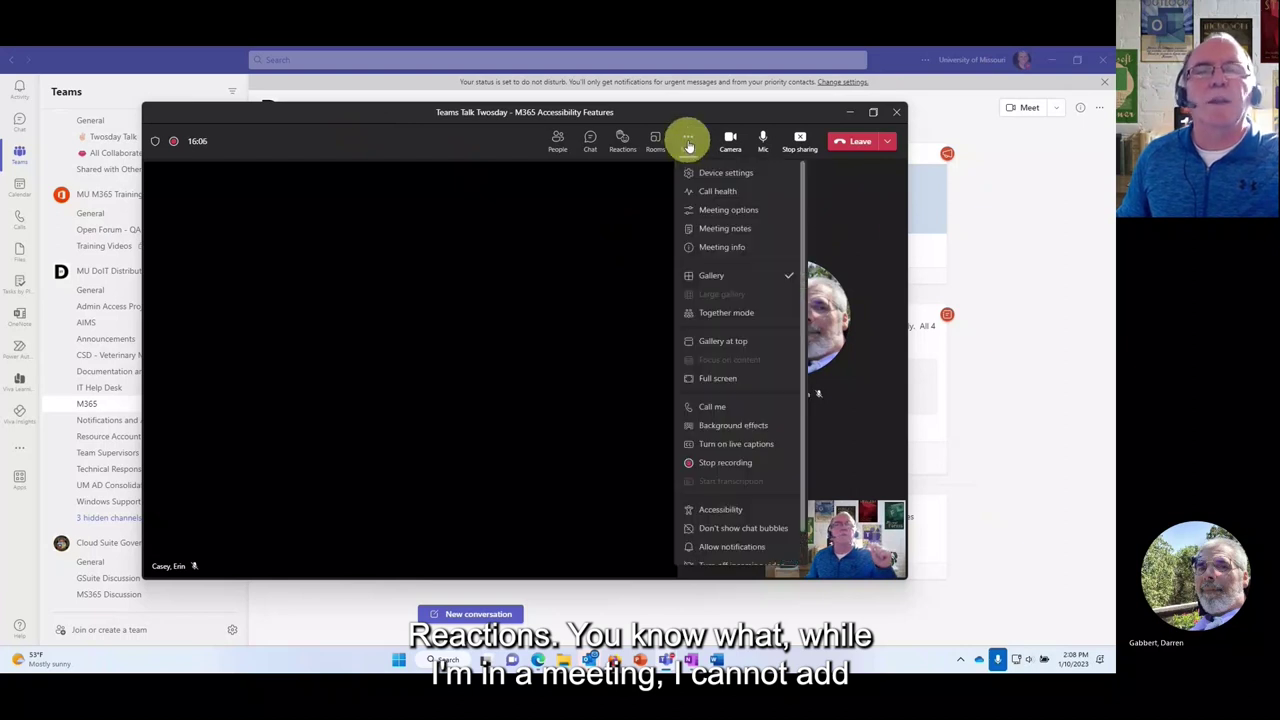